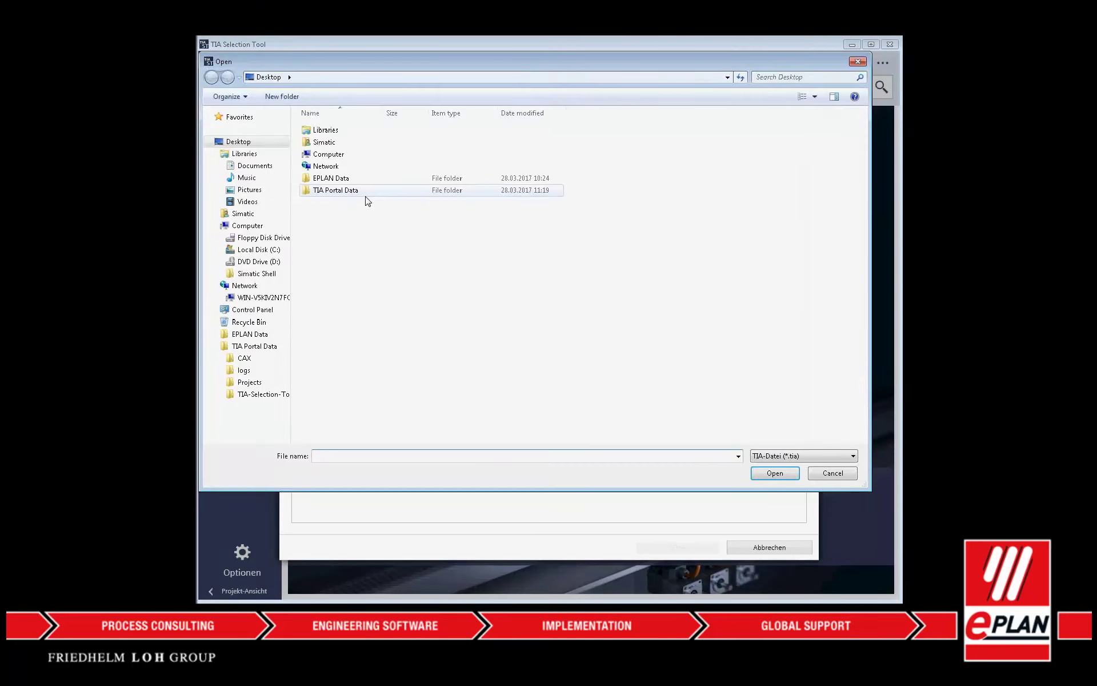
# Open CAx_asterisk_AML_04_V14SP1.tia from the TIA-Selection-Tool folder and show the project's device overview in the project view
pyautogui.click(279, 394)
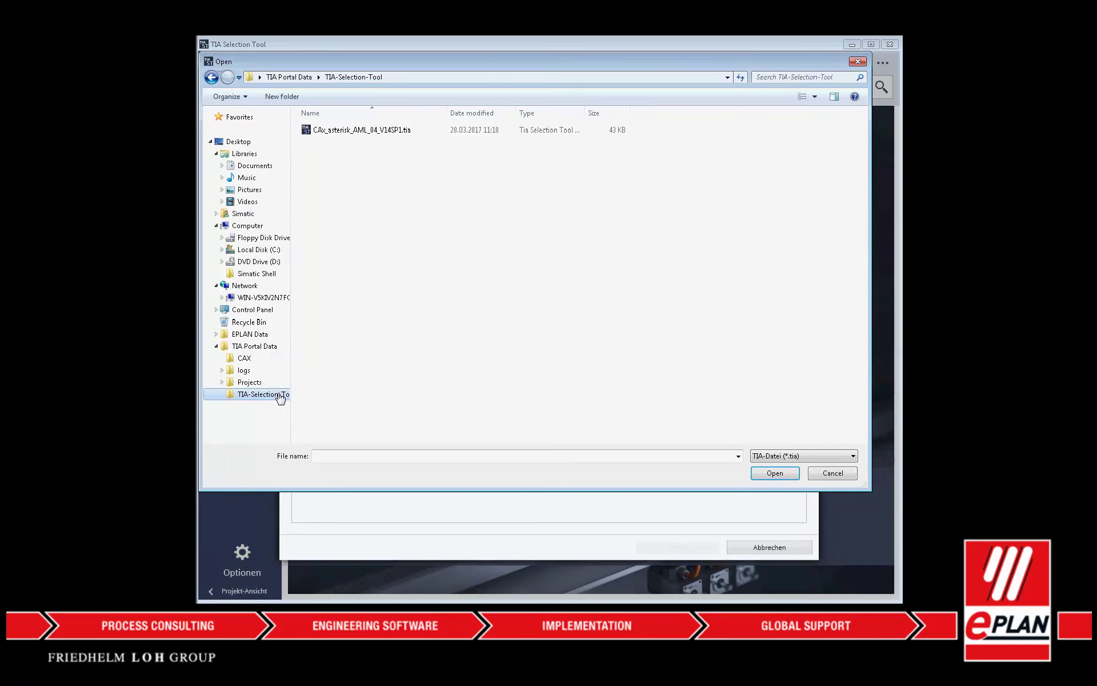
pyautogui.doubleClick(349, 131)
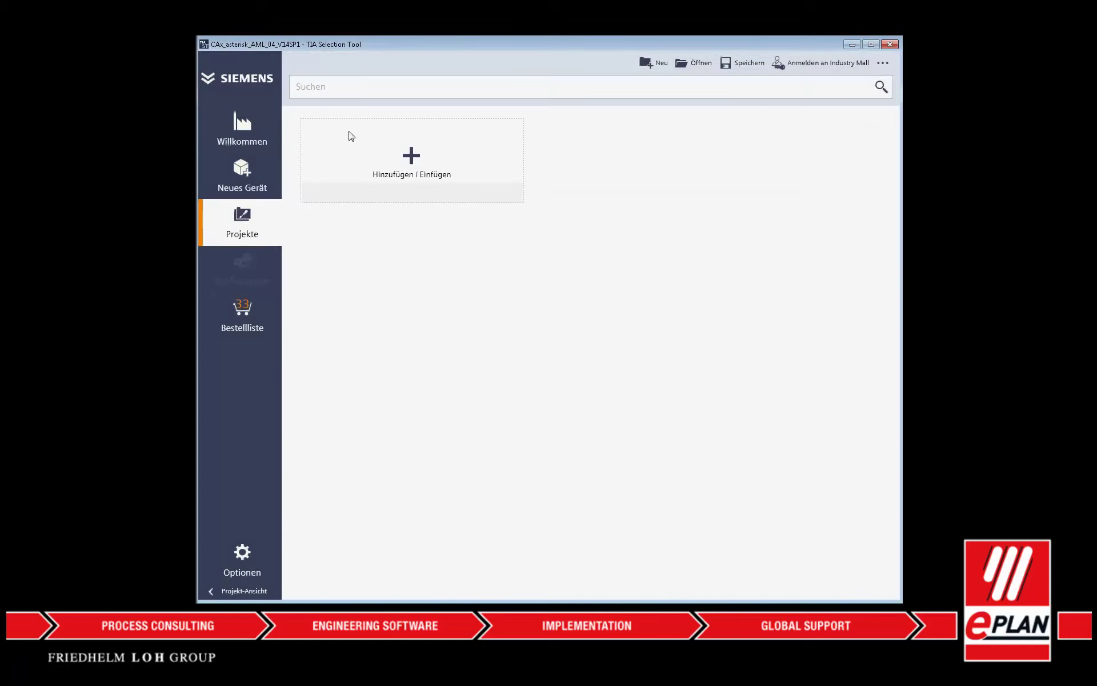
pyautogui.click(254, 592)
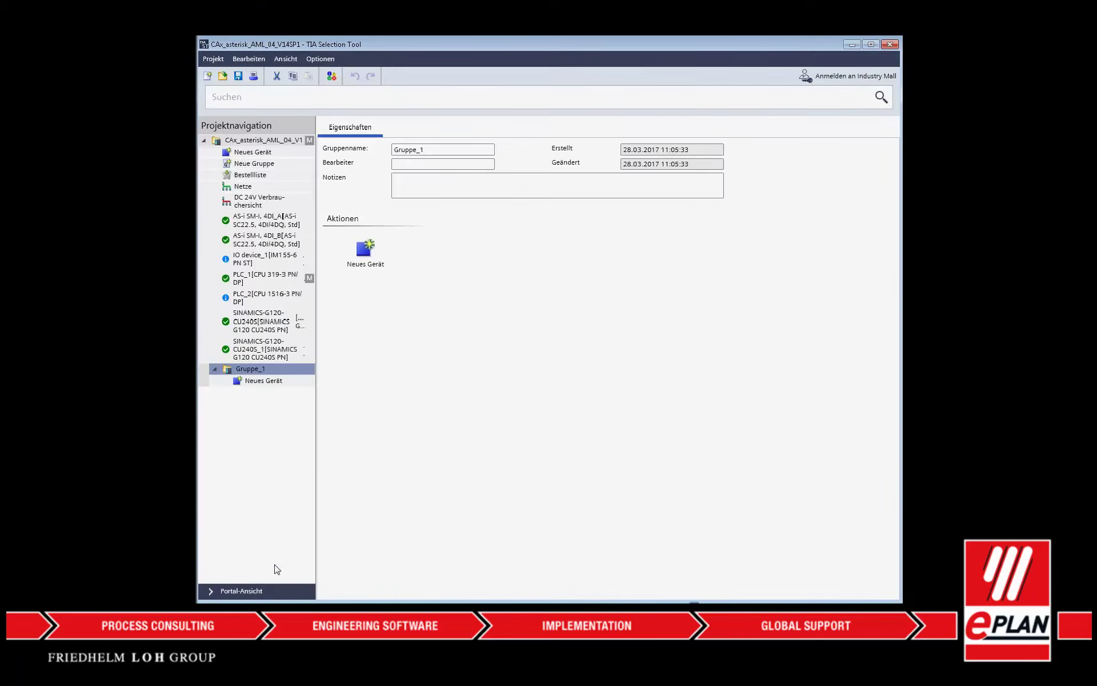
pyautogui.click(275, 143)
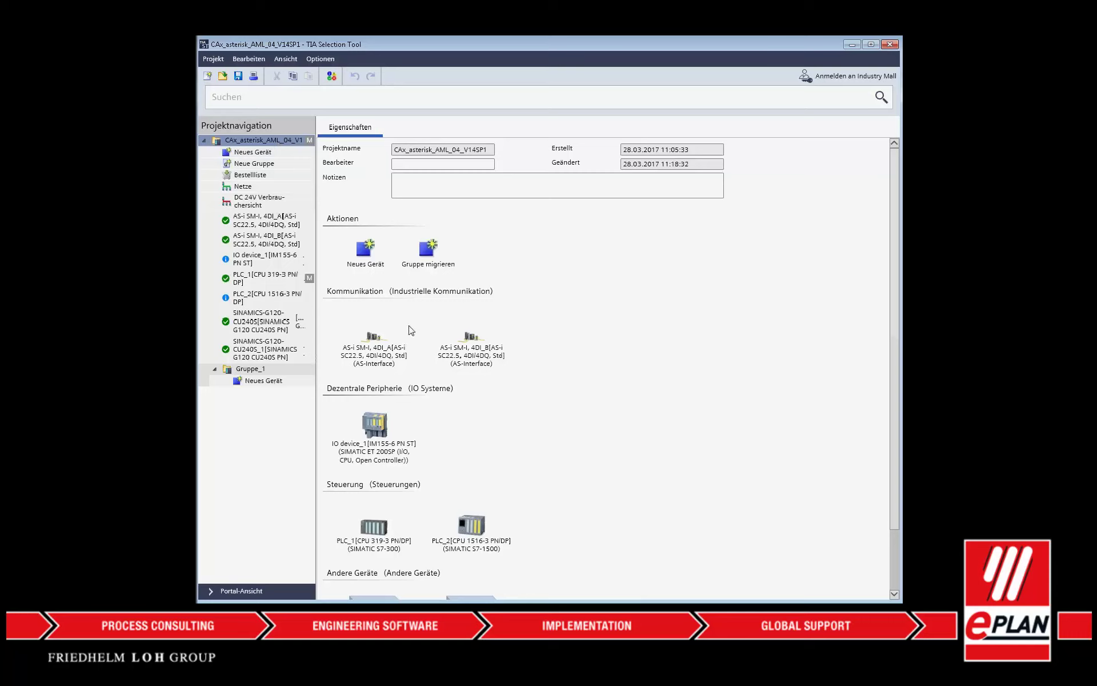
# Open the hardware configuration of PLC_2 [CPU 1516-3 PN/DP] to examine its rack and modules
pyautogui.click(478, 528)
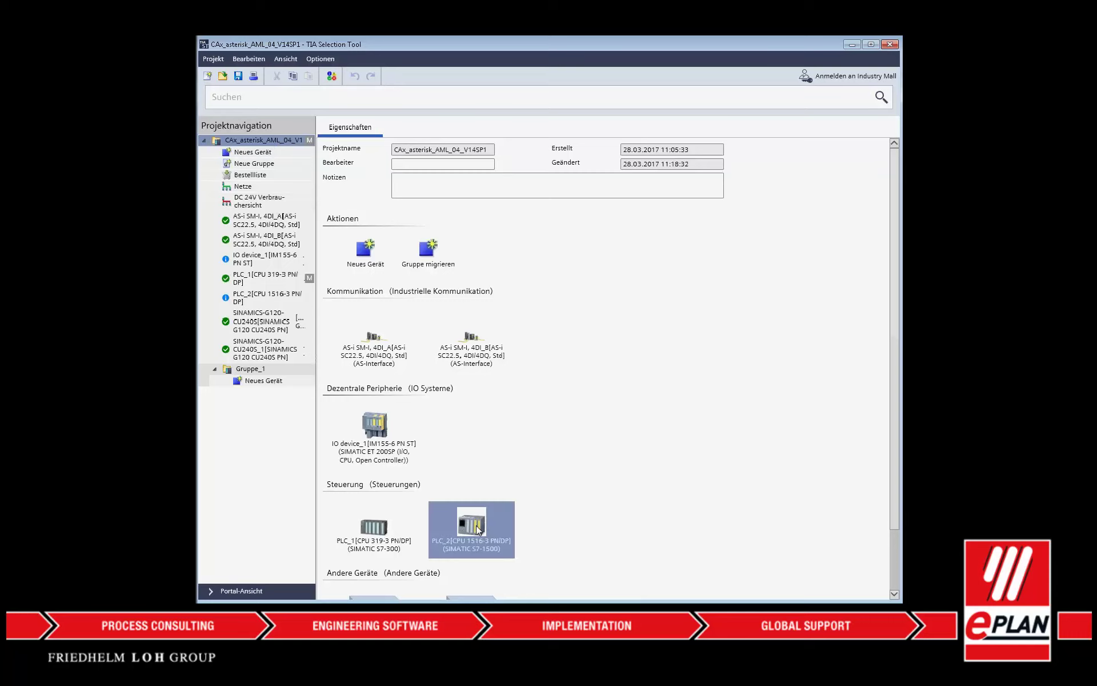
pyautogui.doubleClick(477, 528)
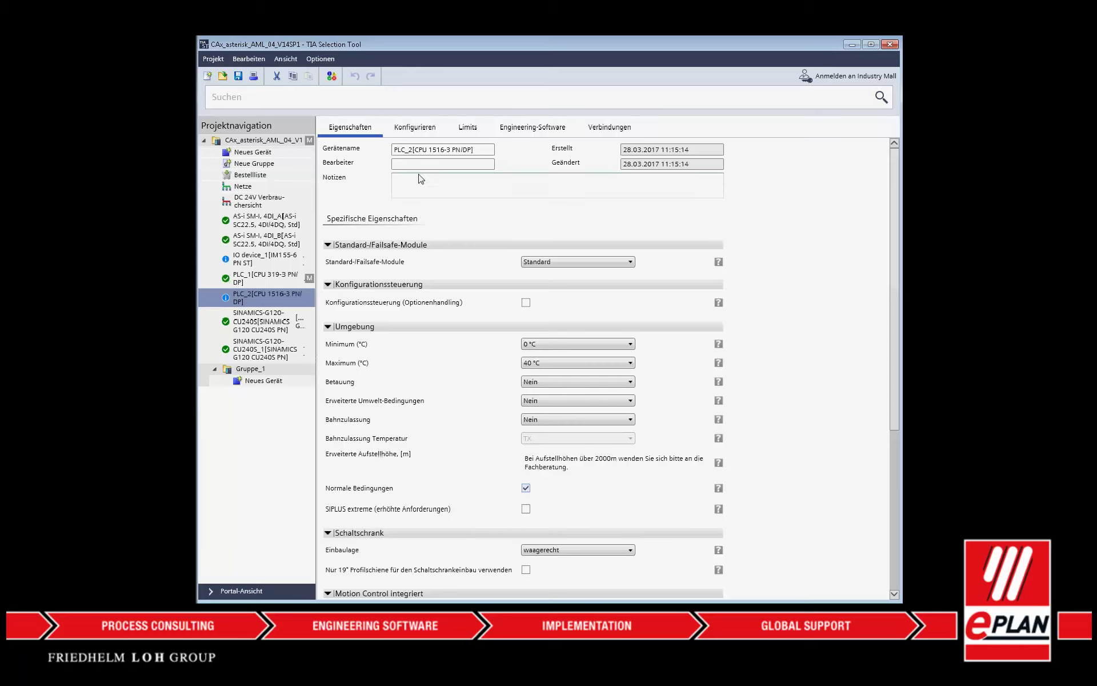
pyautogui.click(416, 128)
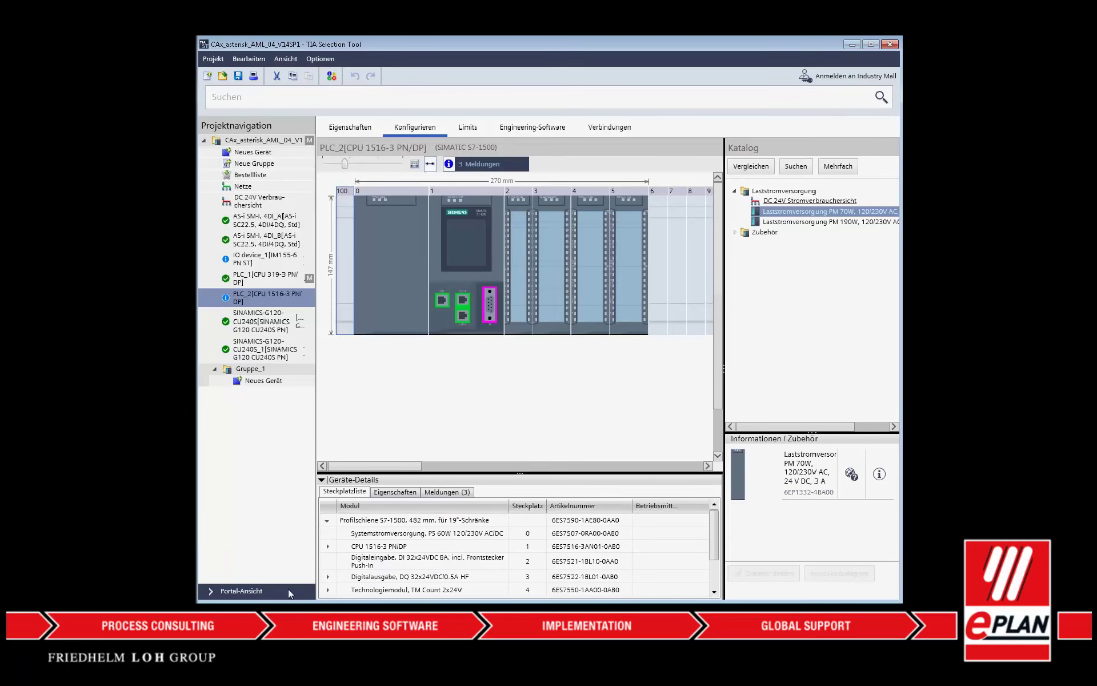
# From the portal view, export the project in AutomationML format for ECAD, replacing TST-Export.aml on the Desktop
pyautogui.click(242, 590)
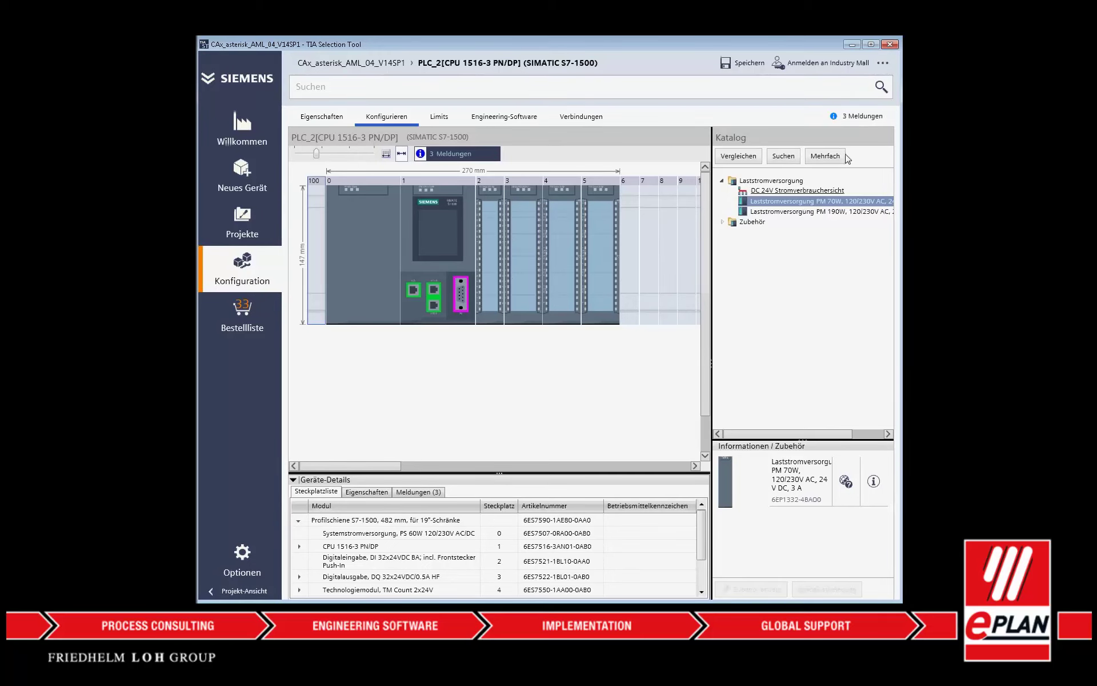
pyautogui.click(826, 255)
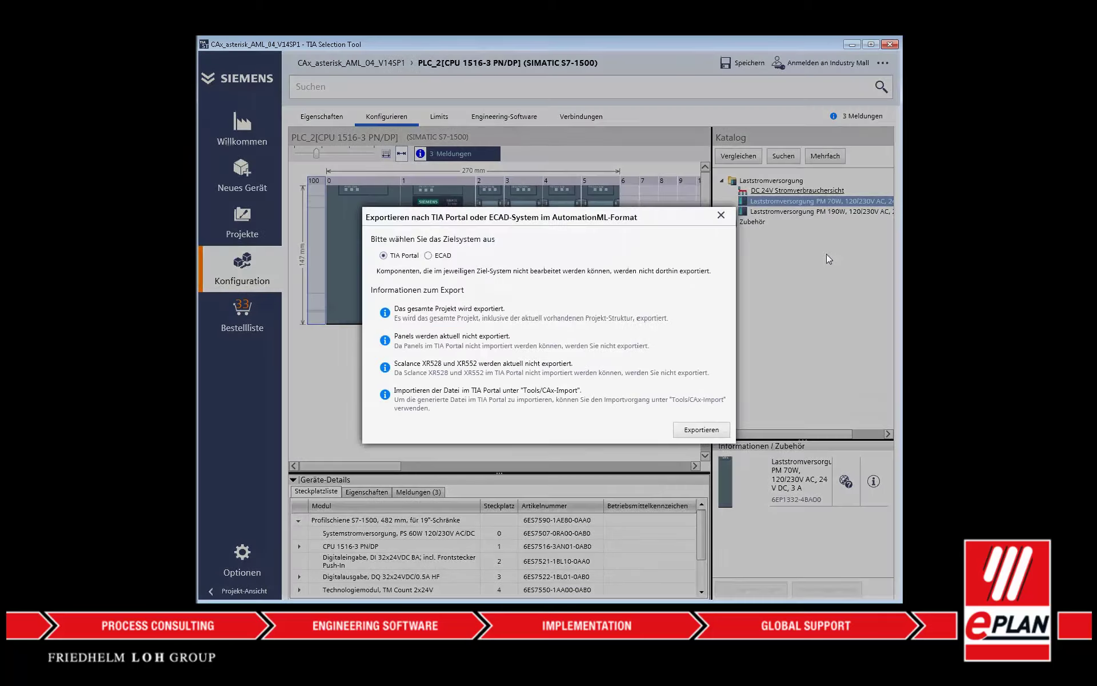
pyautogui.click(443, 257)
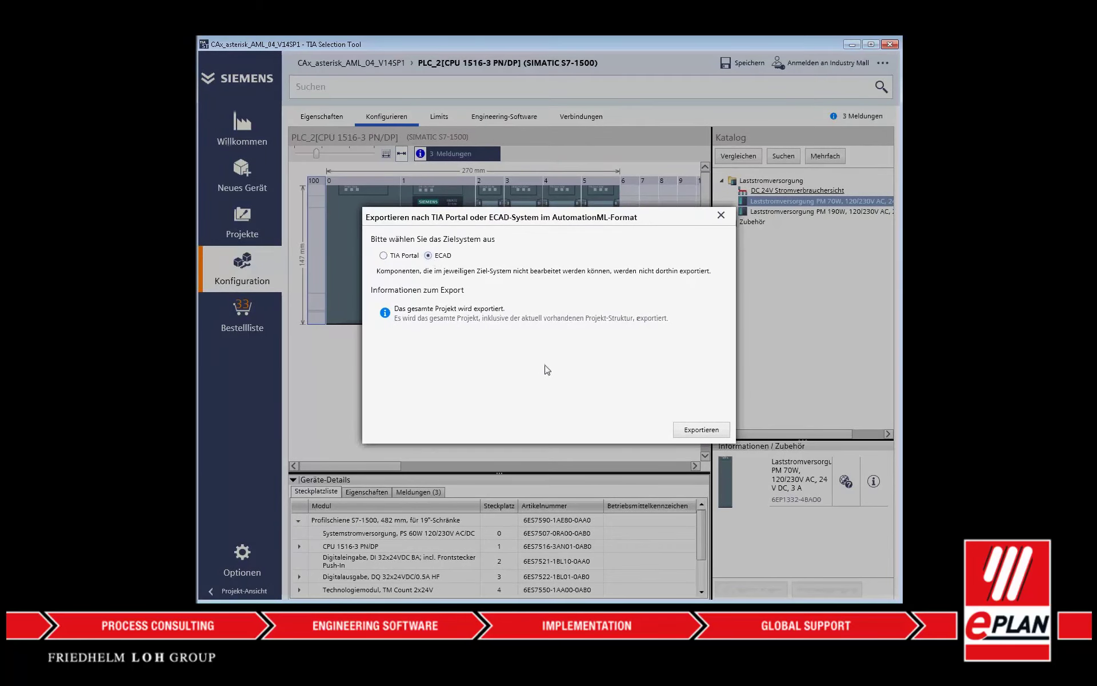
pyautogui.click(694, 429)
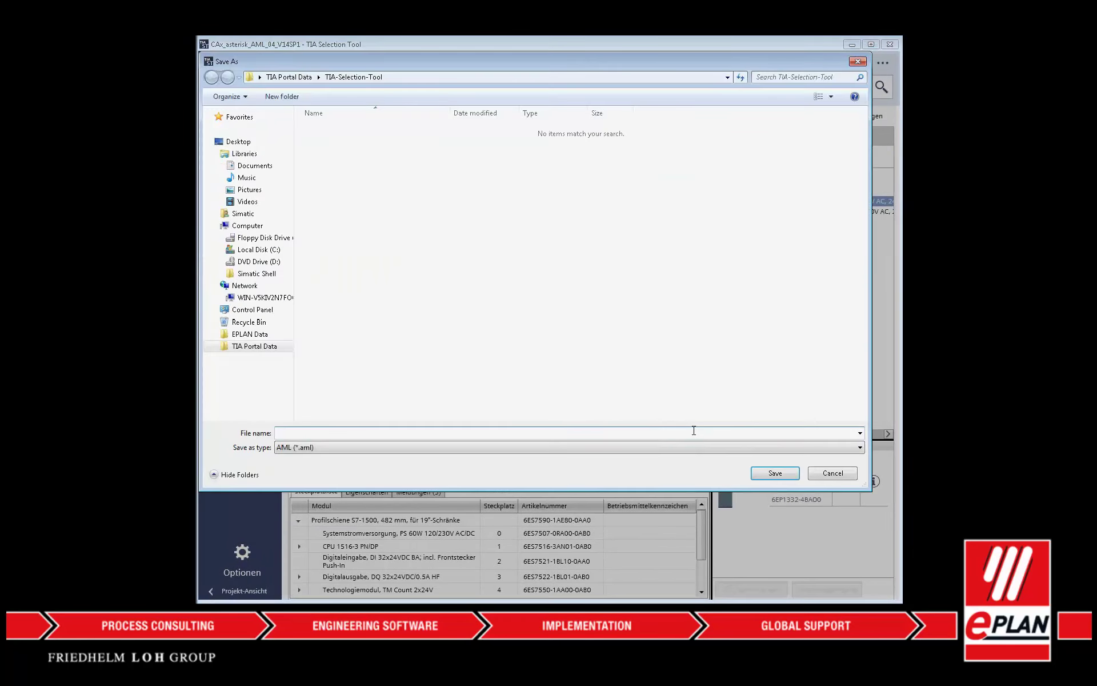
pyautogui.click(239, 142)
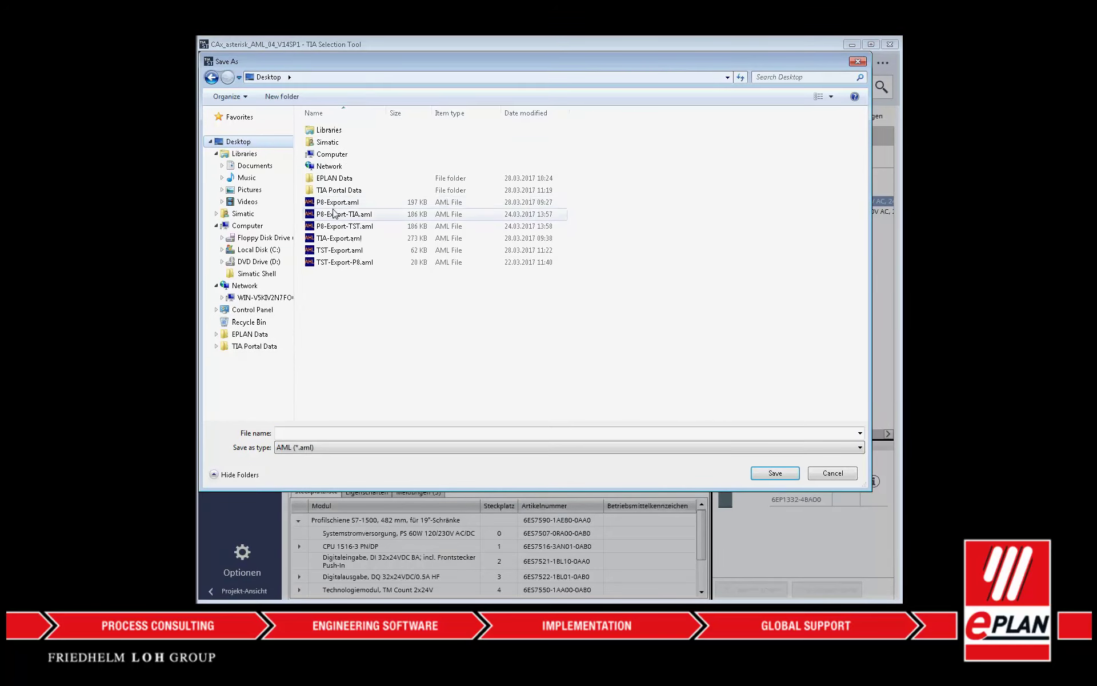
pyautogui.doubleClick(345, 252)
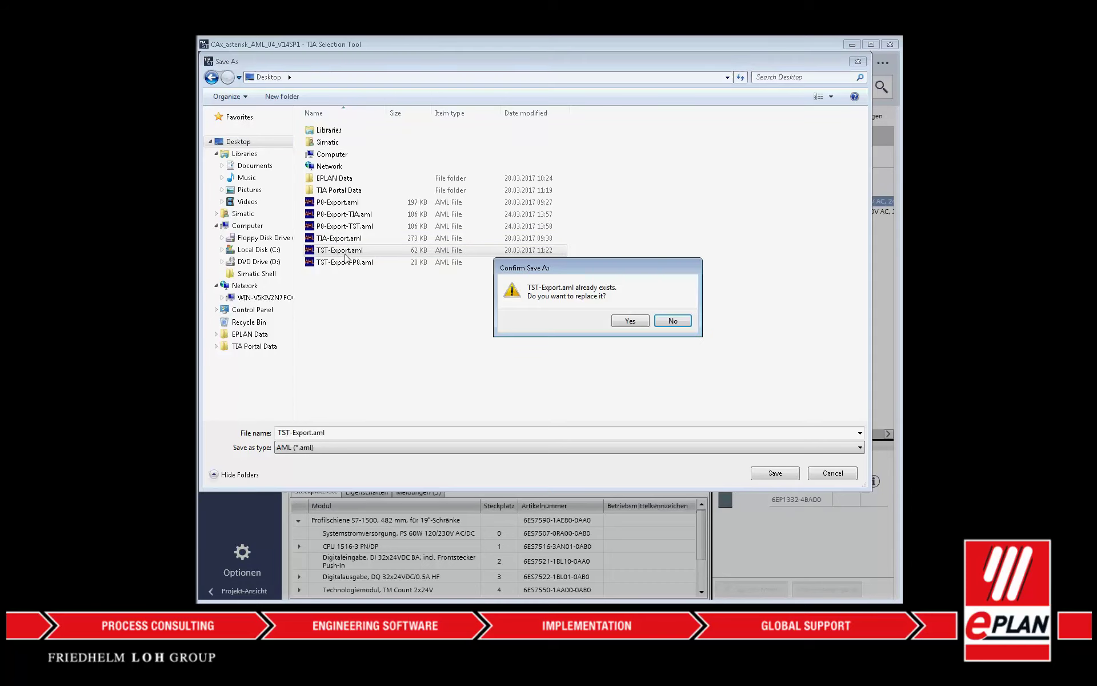
pyautogui.click(630, 322)
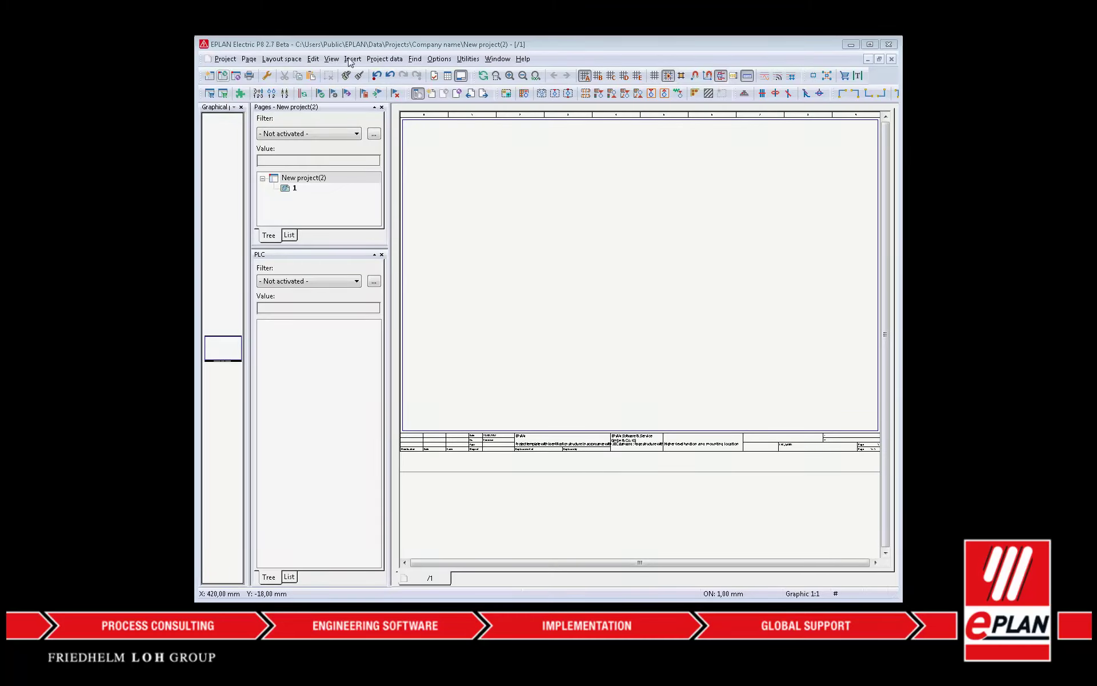
# Switch to EPLAN Electric P8 and import TST-Export.aml as PLC data in Siemens SIMATIC STEP 7 TIA-Portal V14 (AutomationML) format, synchronizing functions
pyautogui.click(383, 59)
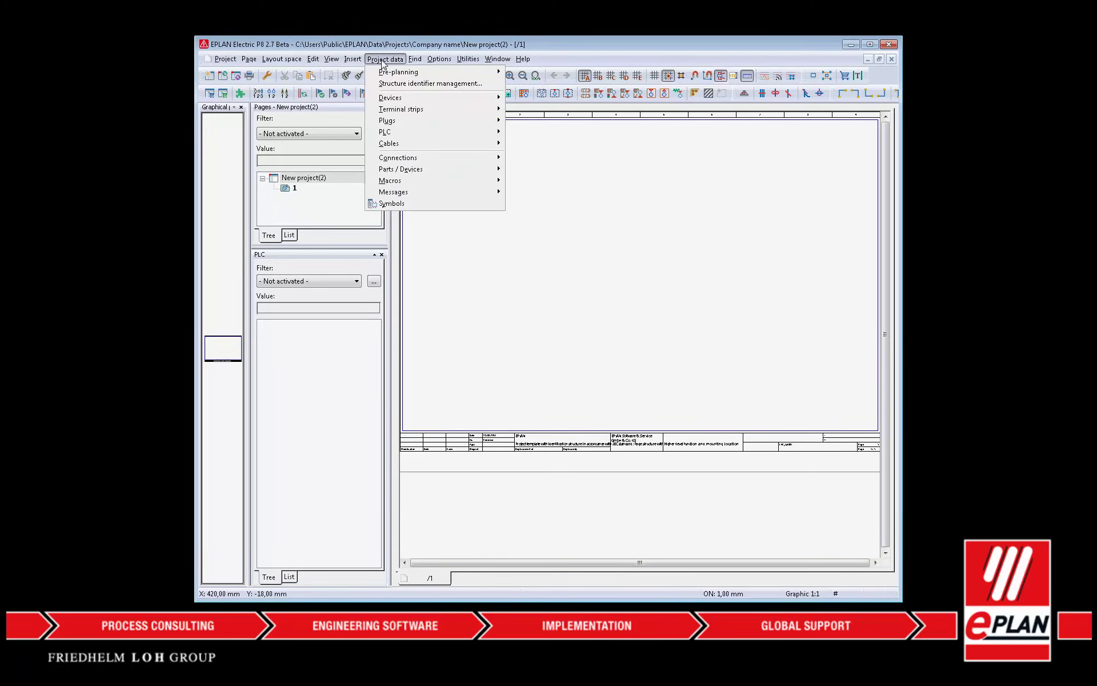
pyautogui.moveTo(400, 132)
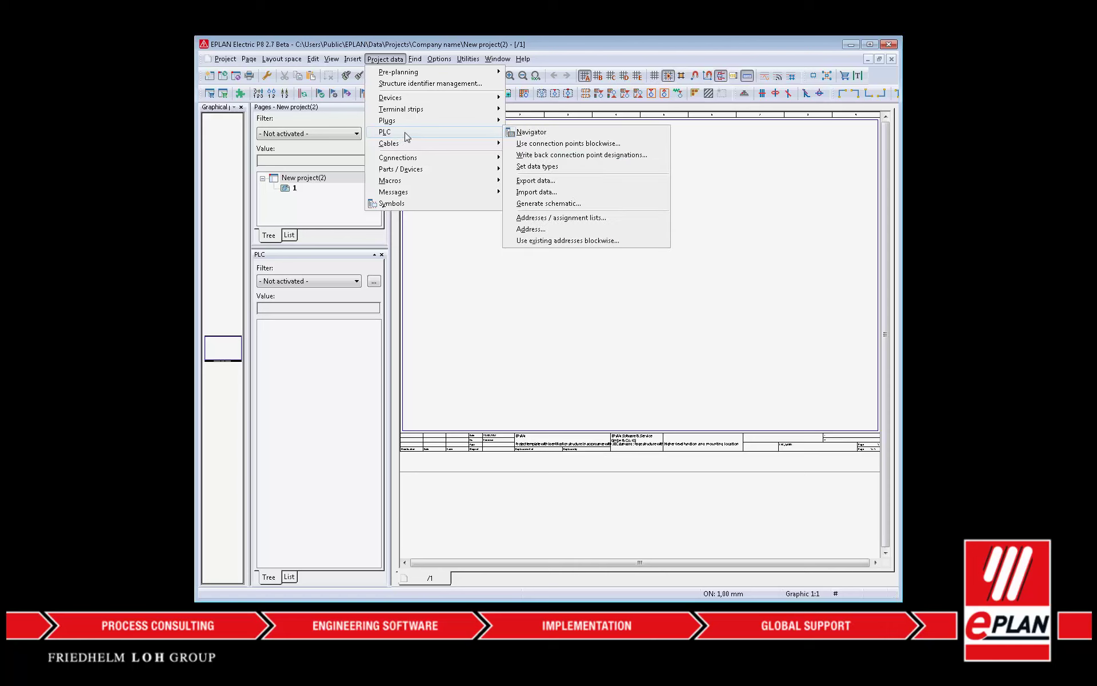
pyautogui.click(537, 193)
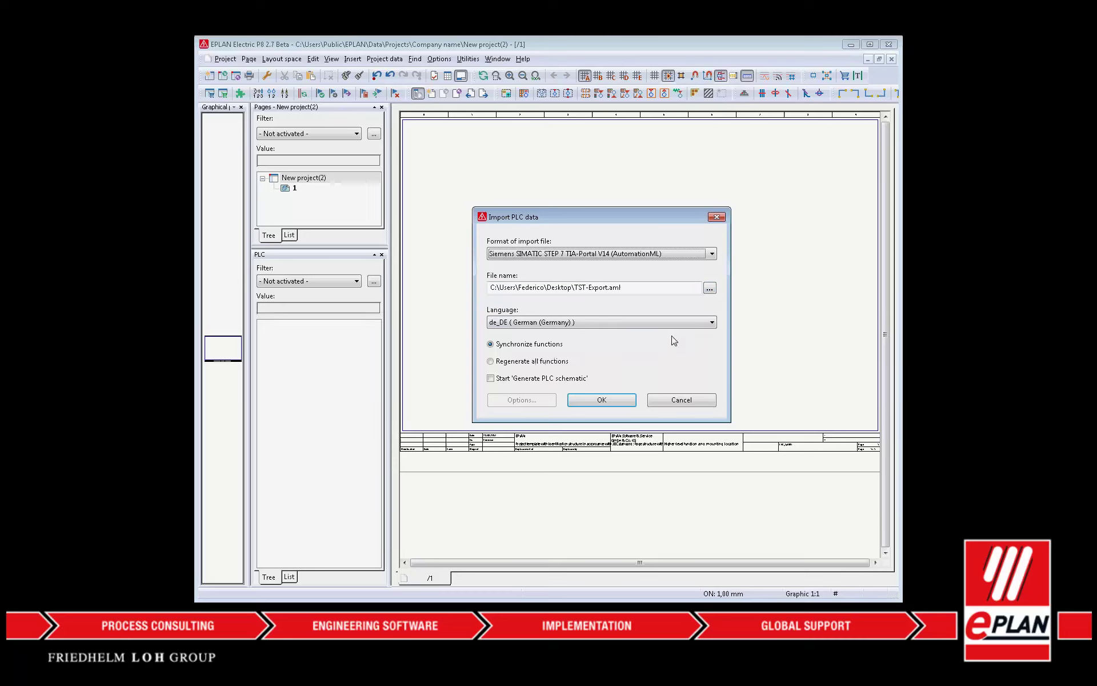
pyautogui.click(623, 403)
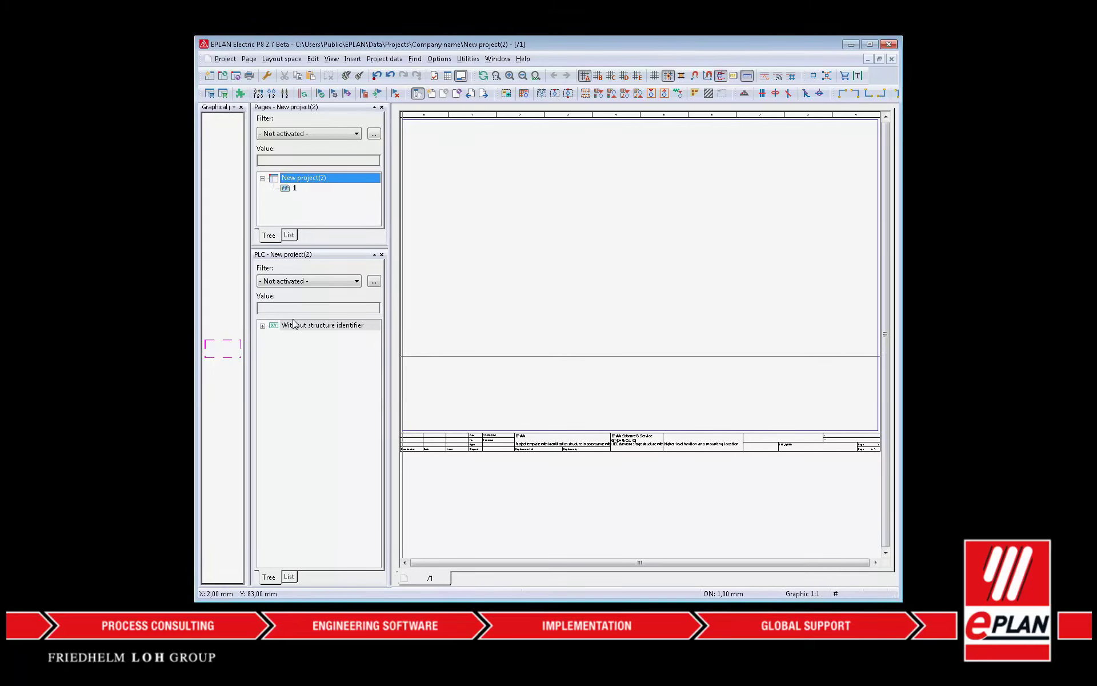
# Place the PS 60W 120/230V AC/DC power supply part from device ?12 in the upper-left area of page 1
pyautogui.click(262, 326)
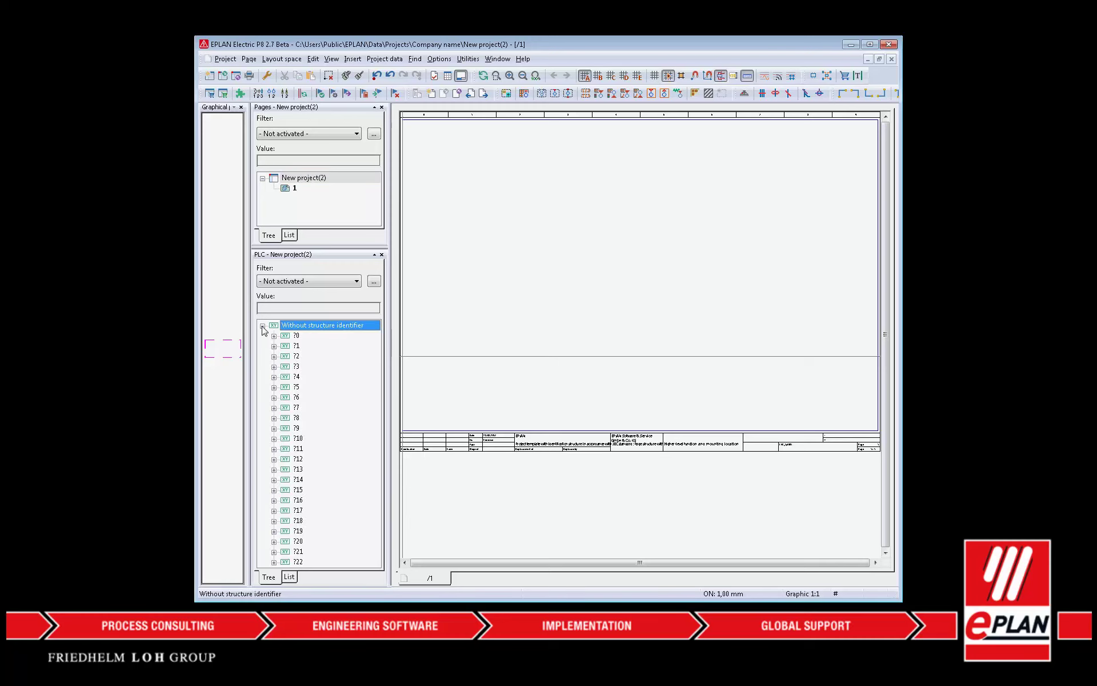
pyautogui.click(273, 459)
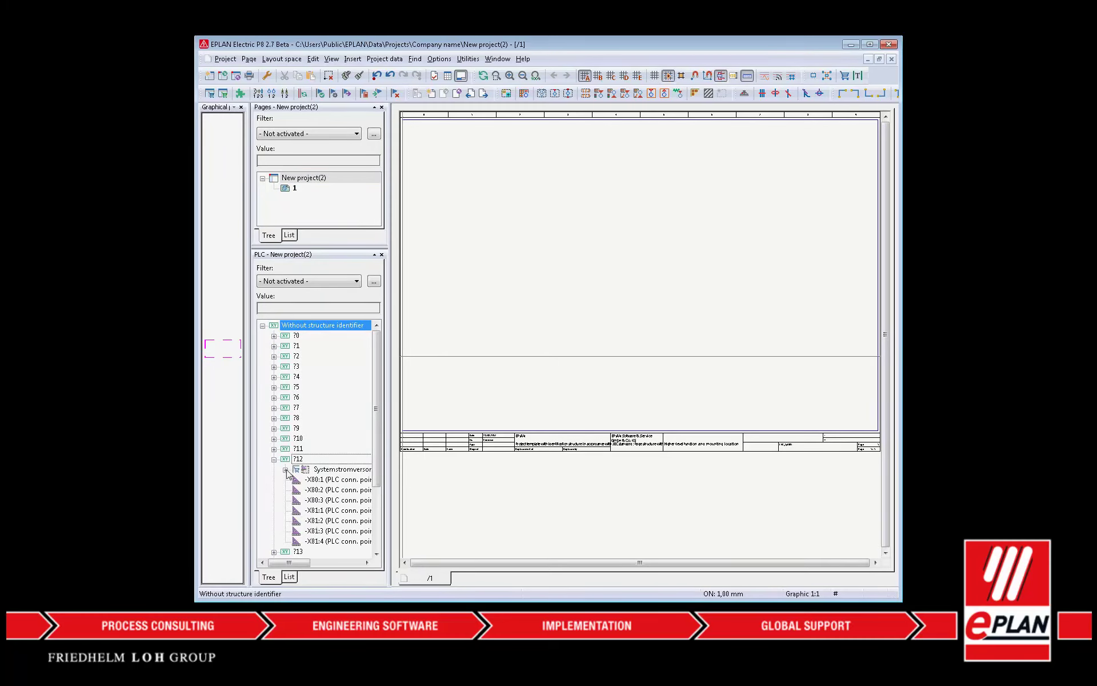
pyautogui.click(285, 470)
pyautogui.click(336, 479)
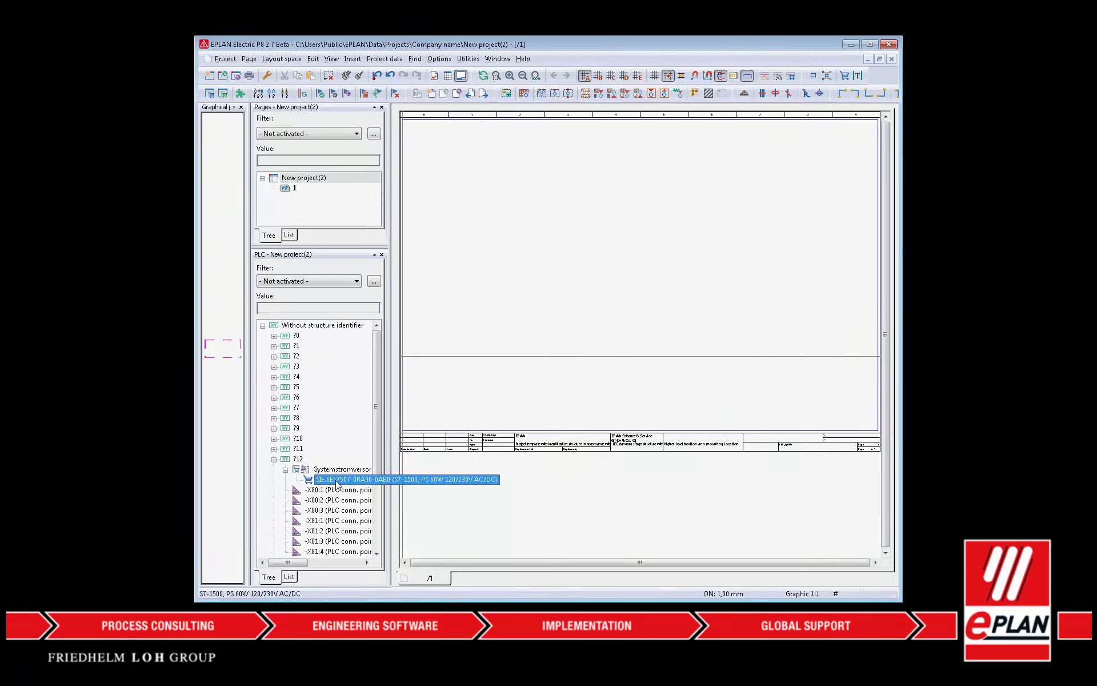
pyautogui.moveTo(336, 485); pyautogui.dragTo(445, 231)
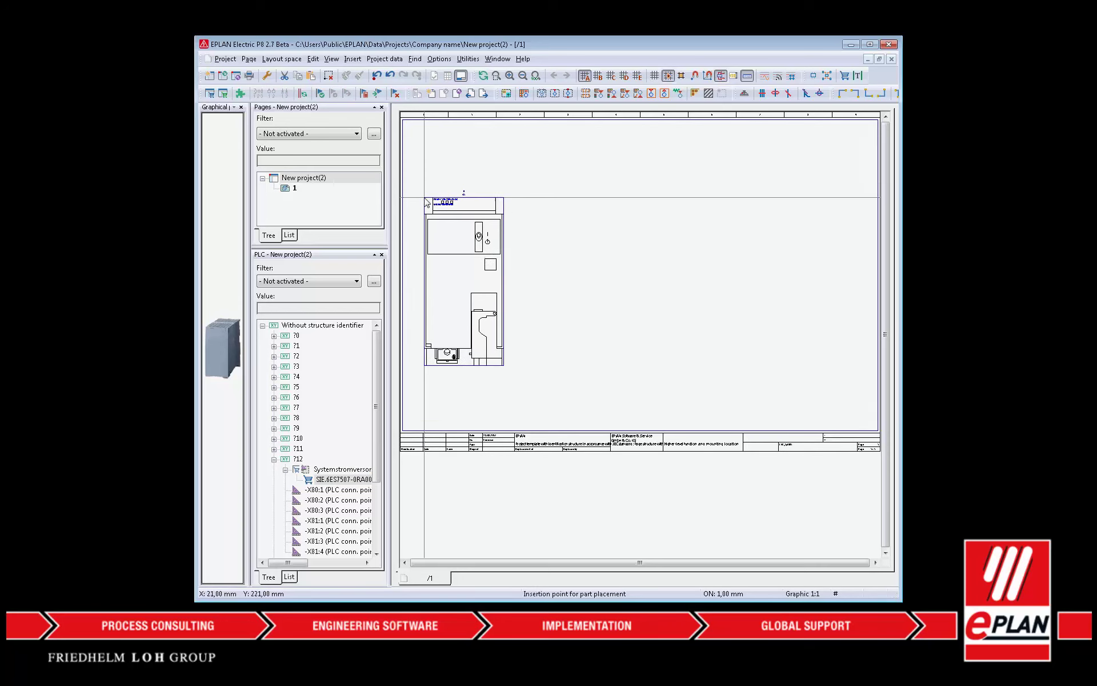
pyautogui.click(423, 174)
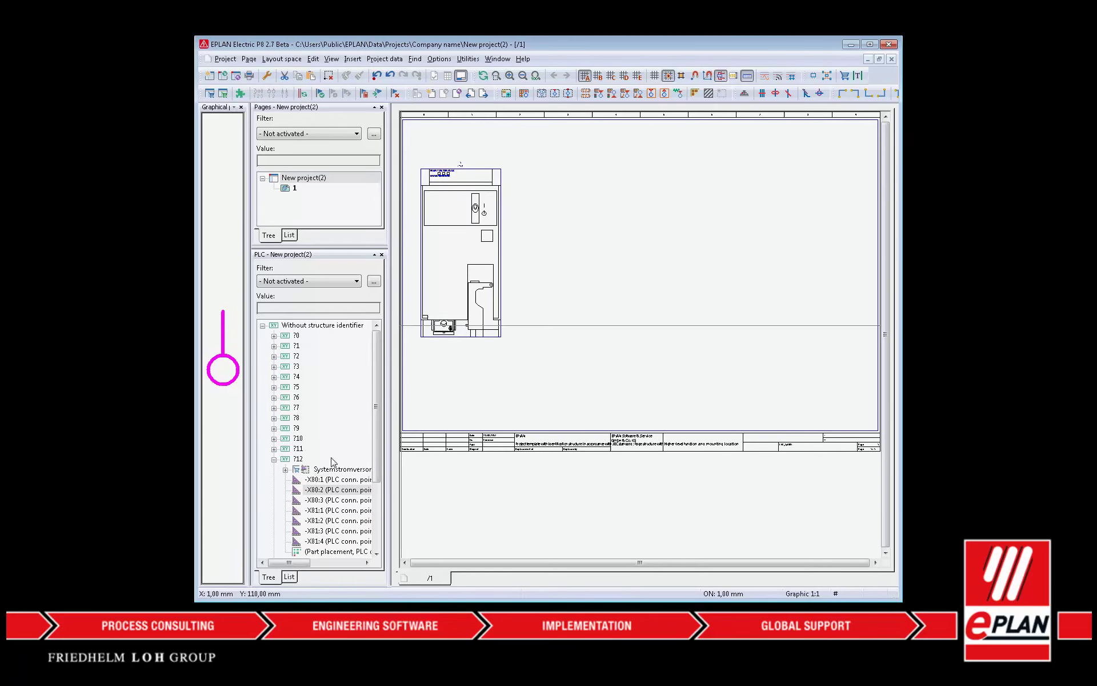
# Place the CPU 1516-3 PN/DP part from device ?13 directly to the right of the power supply
pyautogui.click(274, 459)
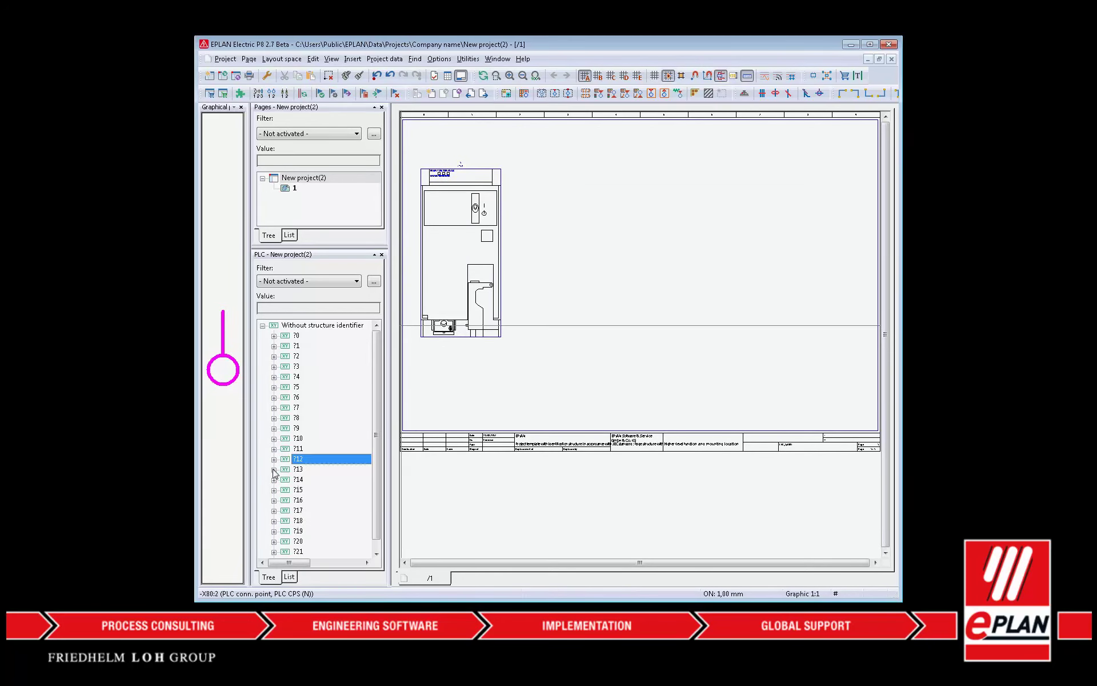
pyautogui.click(274, 470)
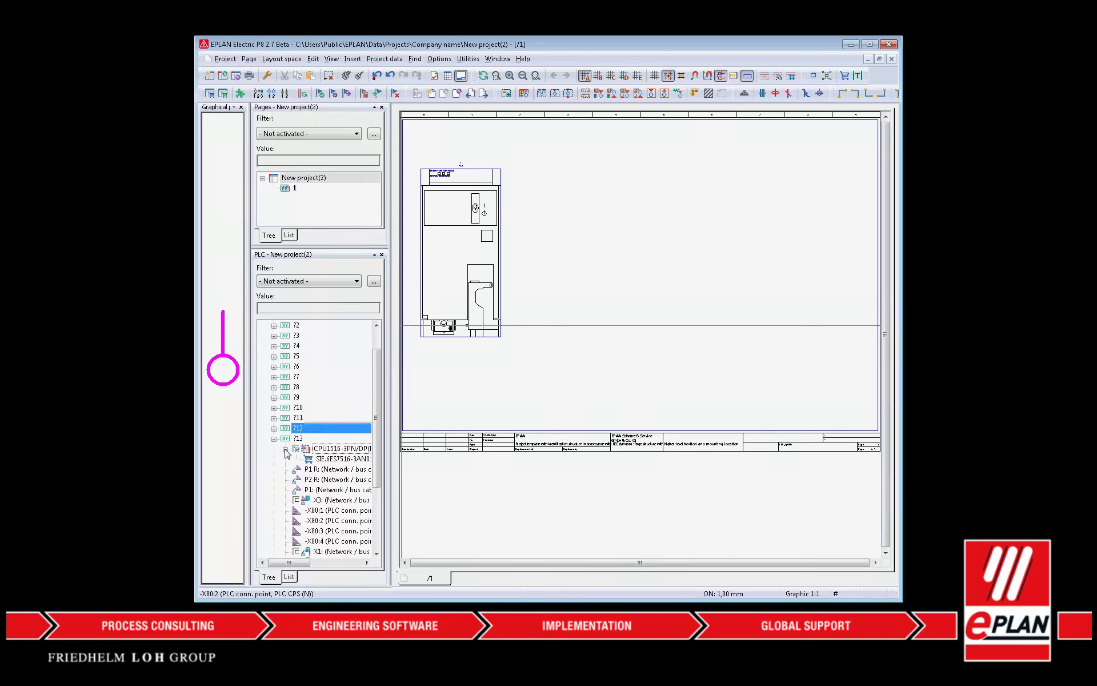
pyautogui.click(325, 459)
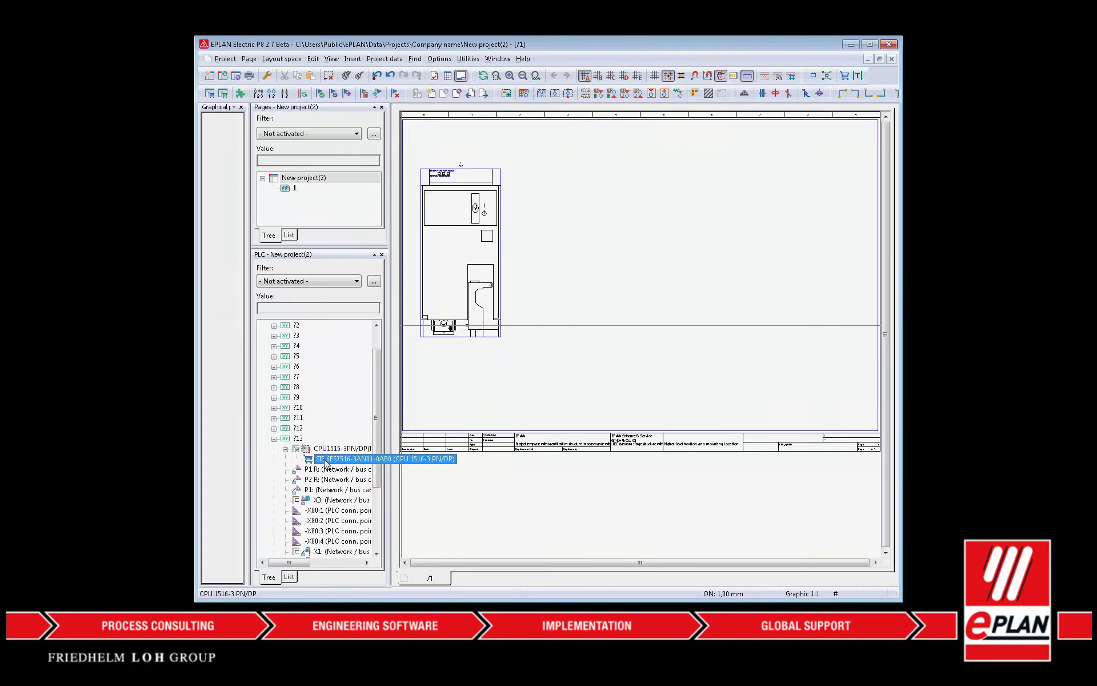
pyautogui.moveTo(324, 463); pyautogui.dragTo(503, 176)
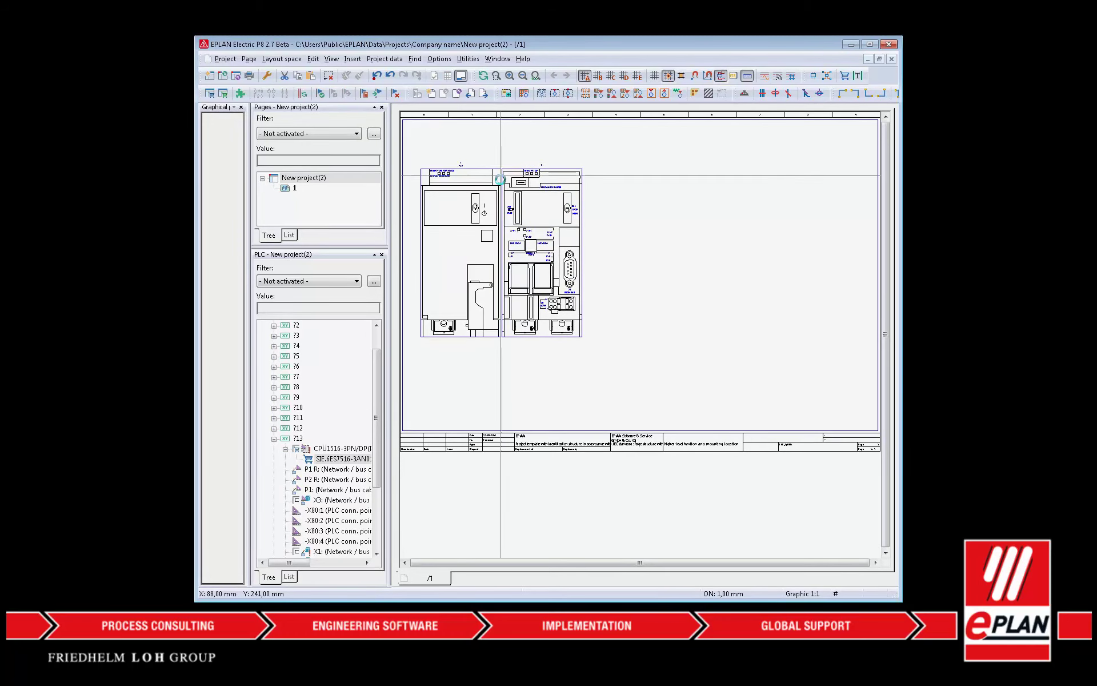
# Place the DI 32x24VDC BA digital input part from device ?14 directly to the right of the CPU
pyautogui.click(273, 440)
pyautogui.click(274, 470)
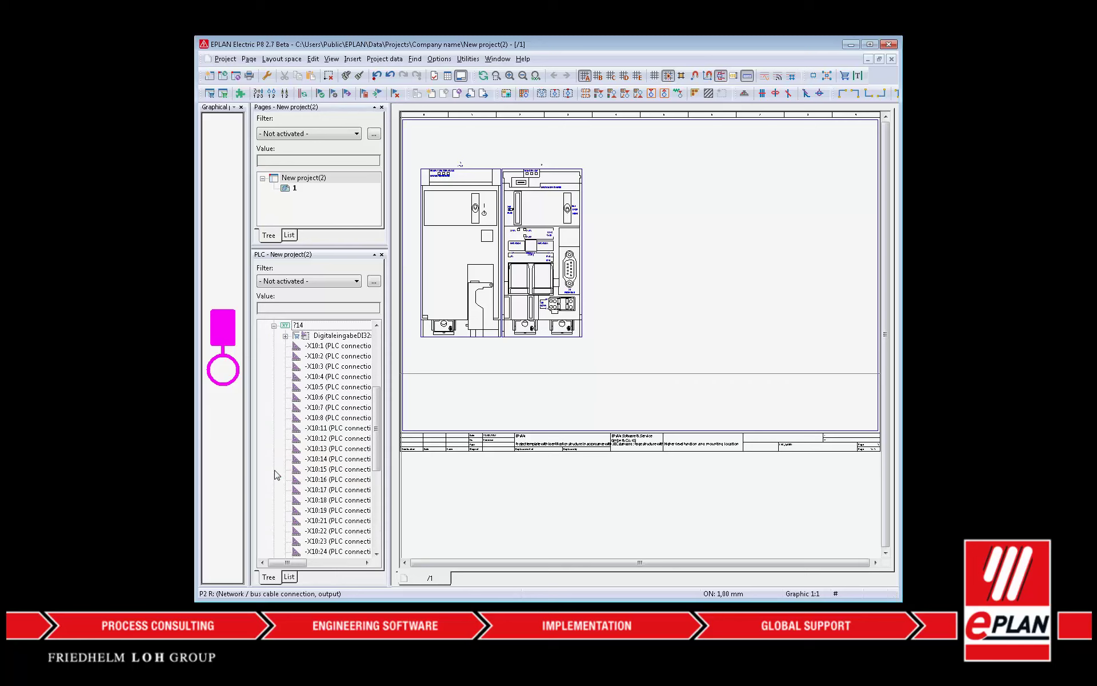
pyautogui.click(285, 335)
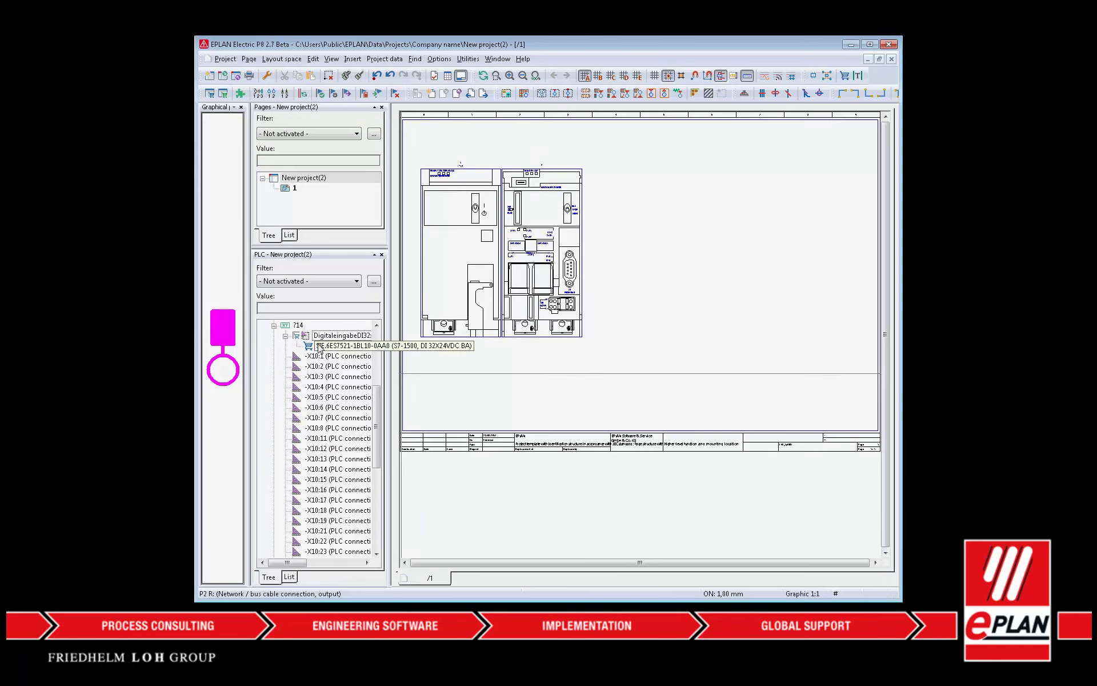
pyautogui.click(319, 346)
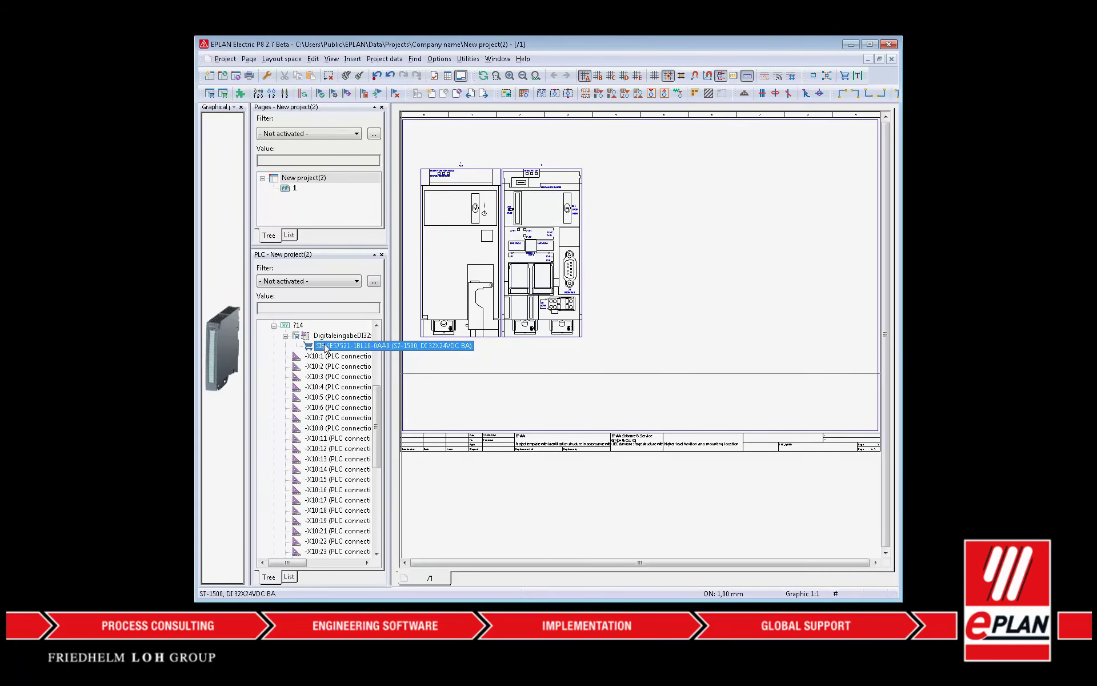
pyautogui.moveTo(323, 346); pyautogui.dragTo(584, 171)
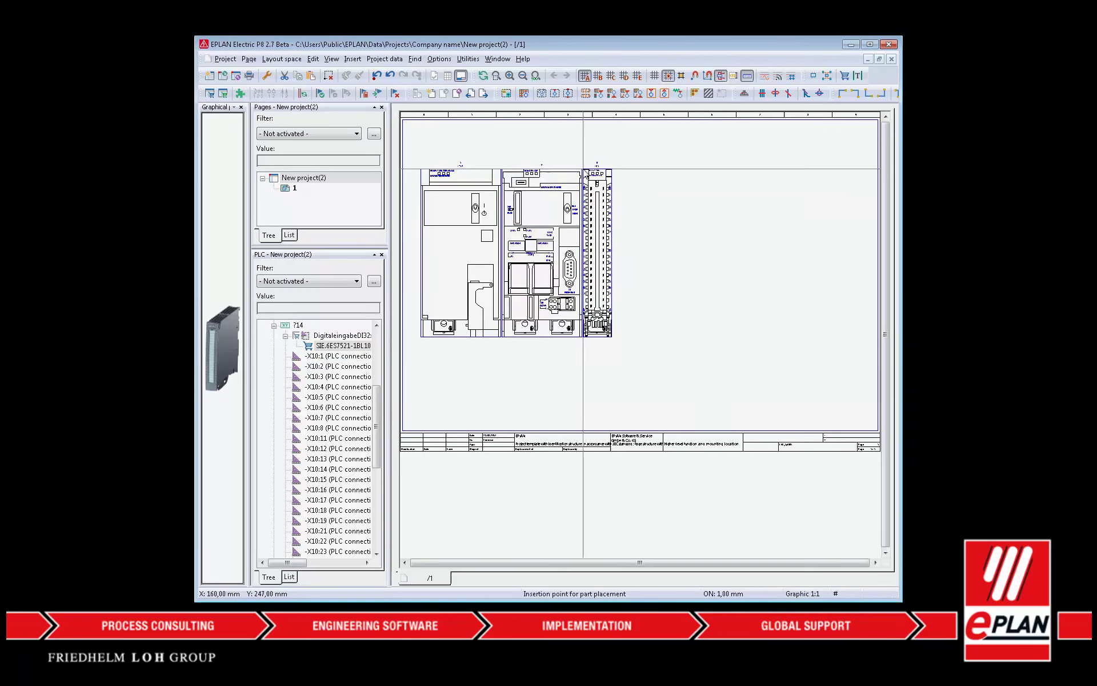
pyautogui.click(584, 171)
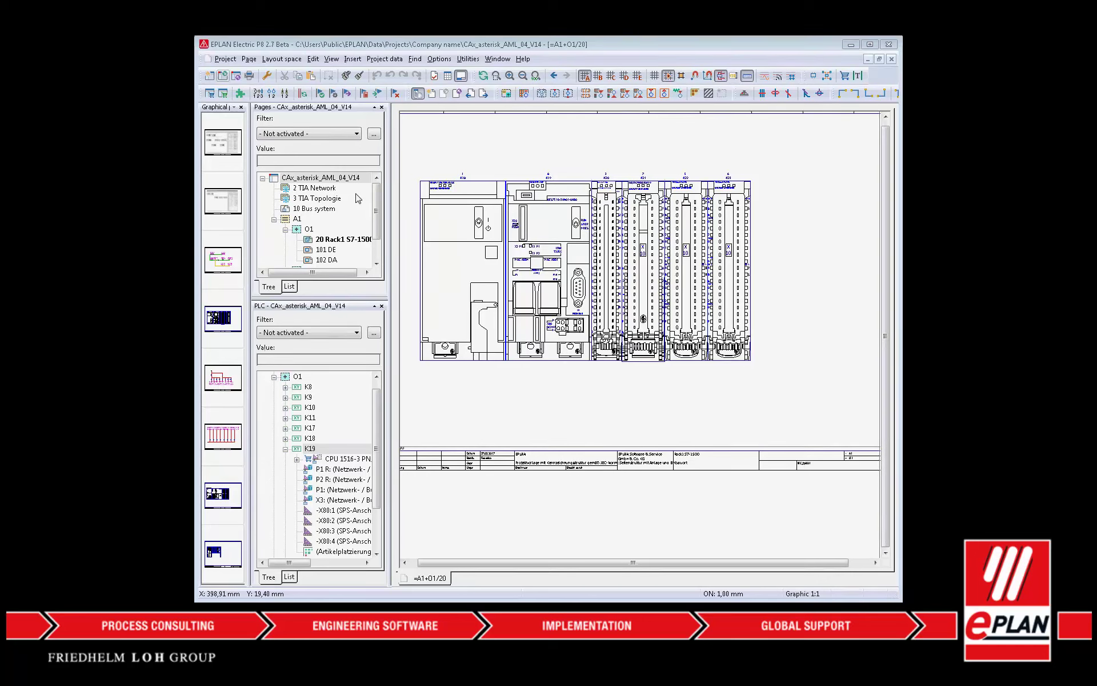
# Examine the schematic pages 101 DE and 102 DA and the 10 Bus system overview page
pyautogui.click(327, 250)
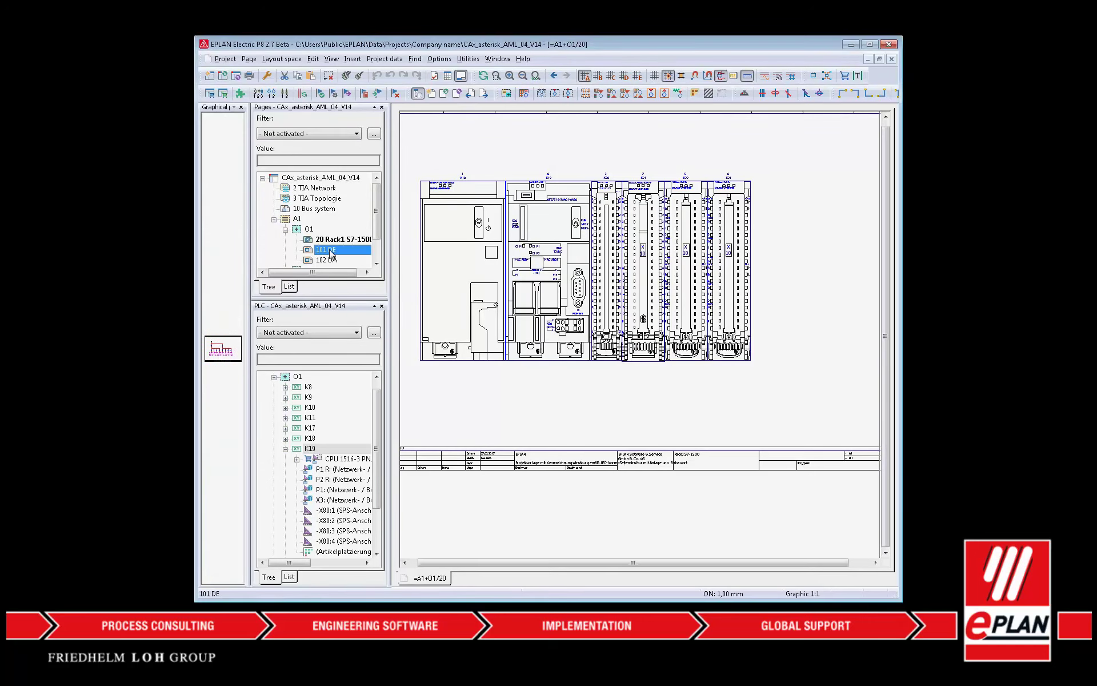
pyautogui.doubleClick(329, 250)
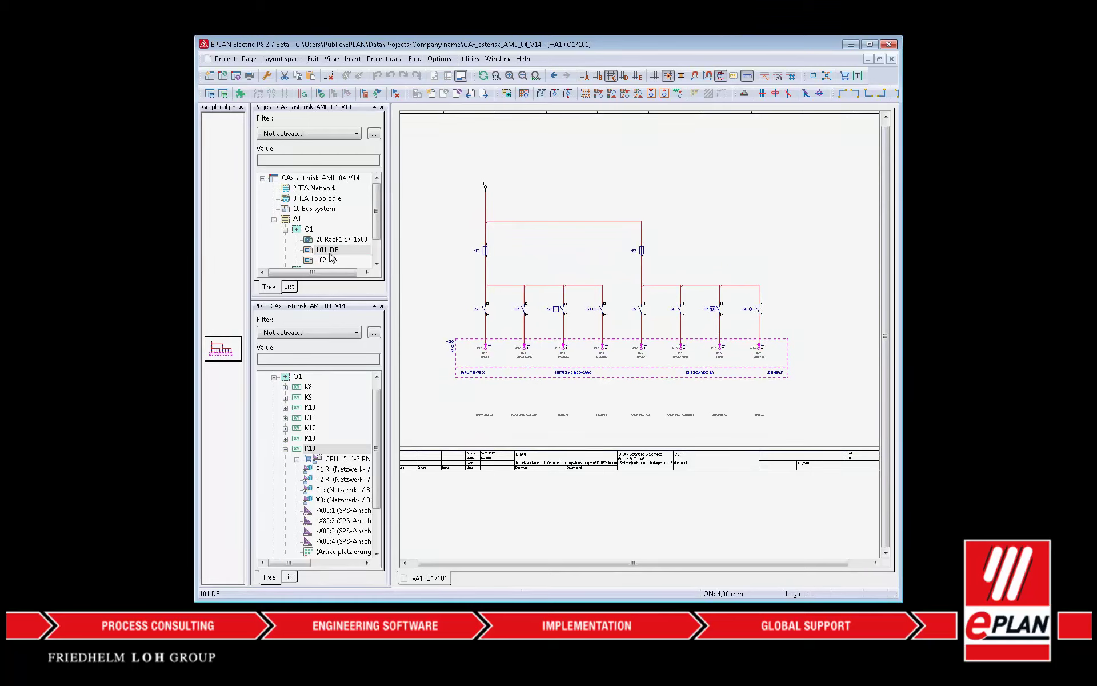
pyautogui.click(330, 260)
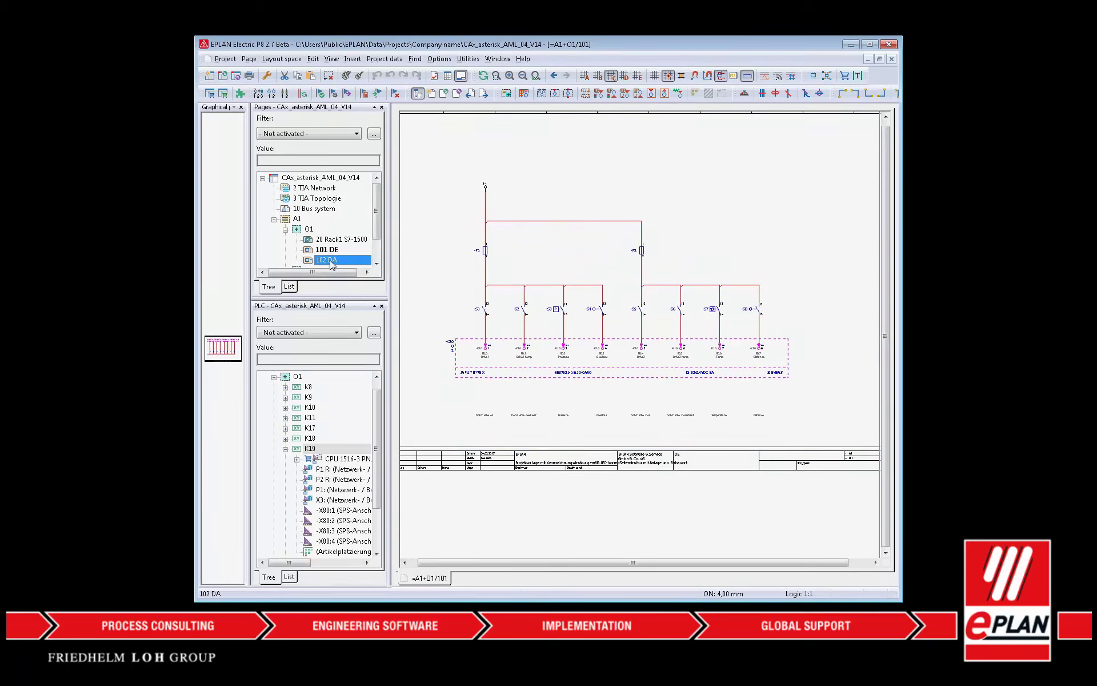
pyautogui.doubleClick(330, 261)
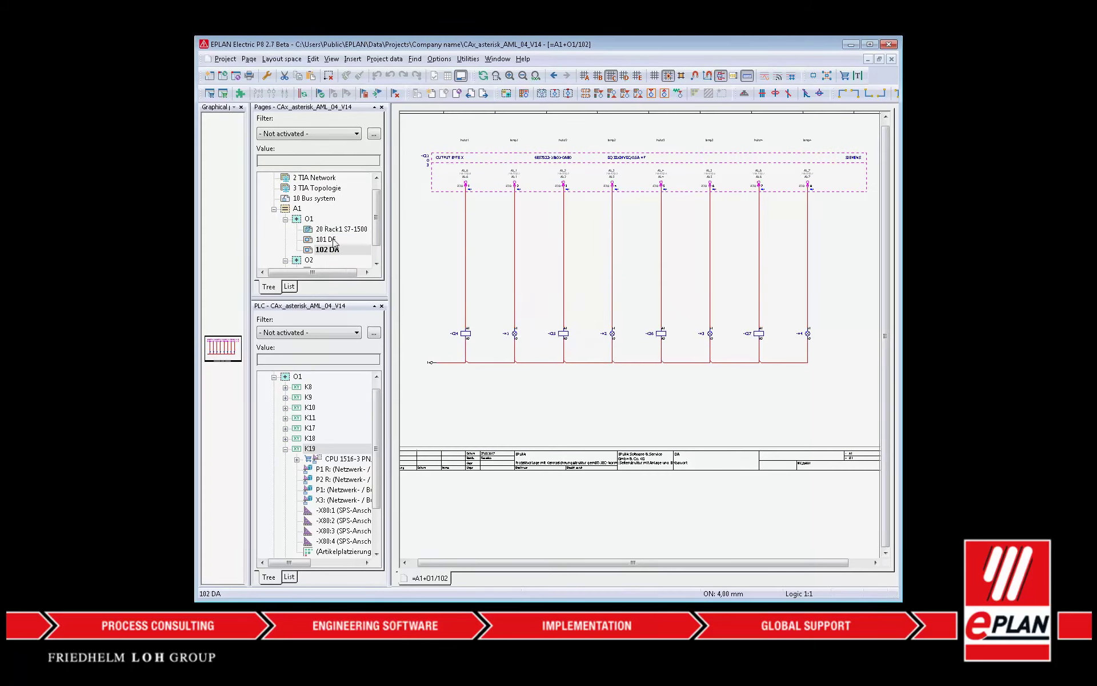
pyautogui.click(324, 200)
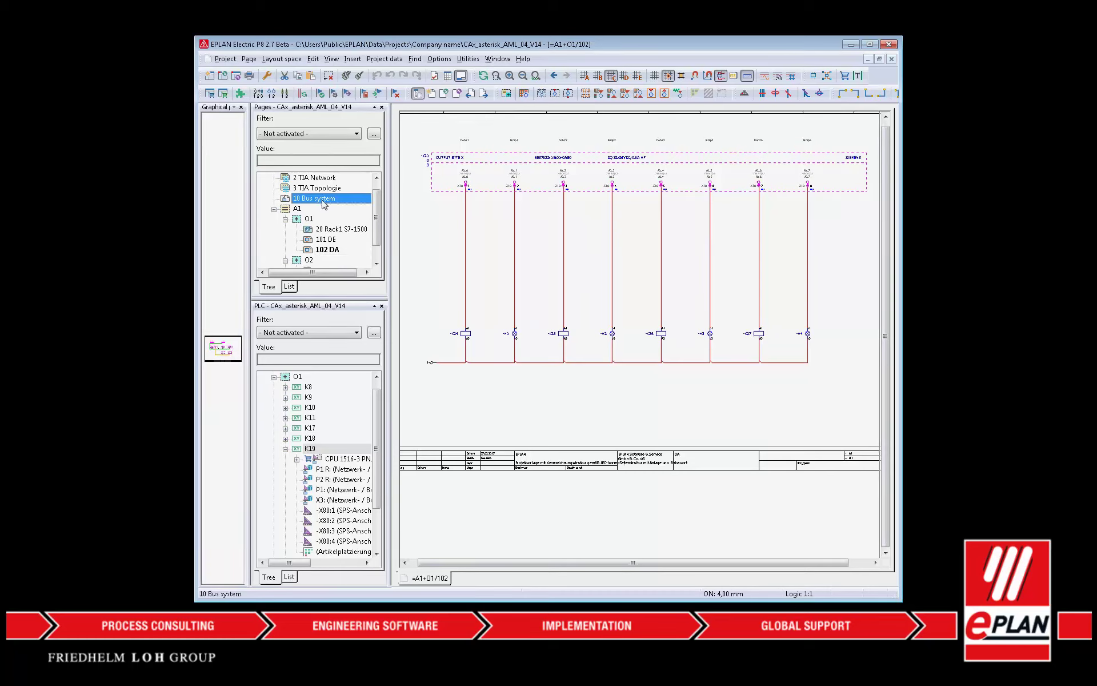
pyautogui.doubleClick(324, 199)
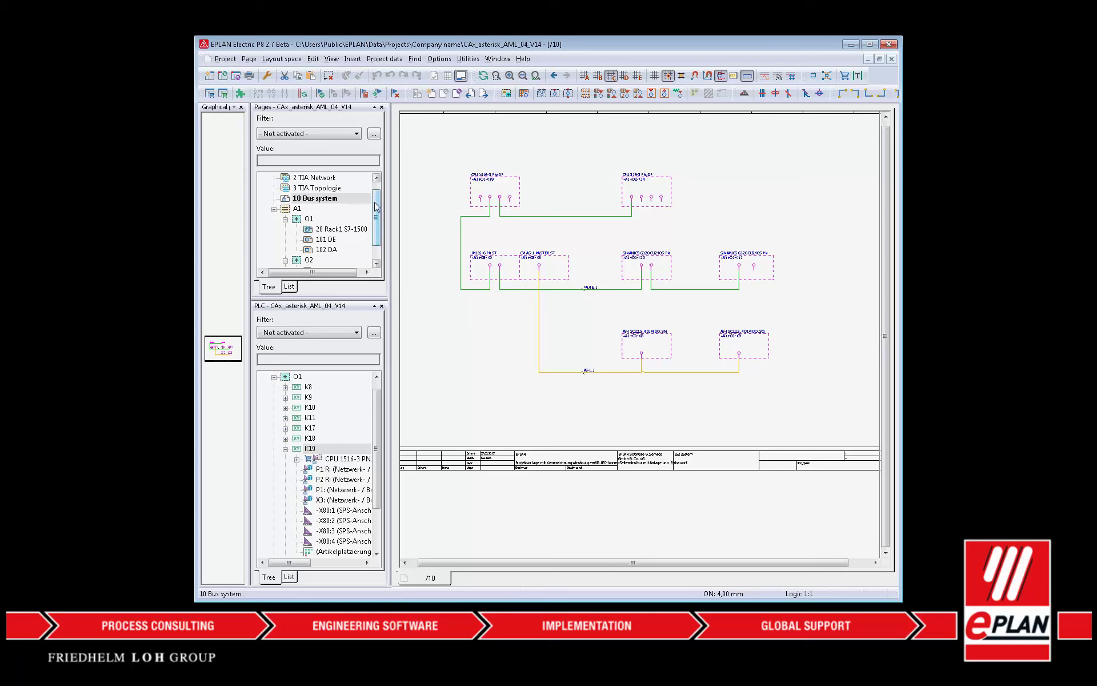
# Export the project's PLC data to P8-Export.aml in Siemens SIMATIC STEP 7 TIA-Portal V14 (AutomationML) format, including port-specific interconnection and accessories, overwriting the existing file
pyautogui.scroll(1, 343, 186)
pyautogui.click(330, 178)
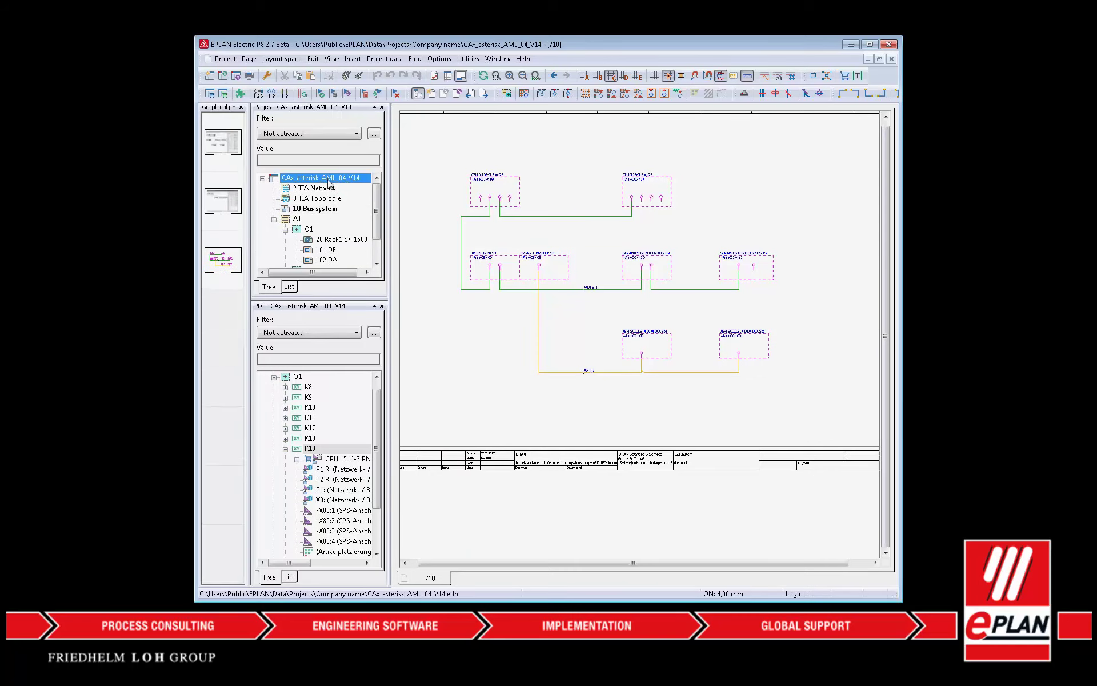
pyautogui.click(386, 60)
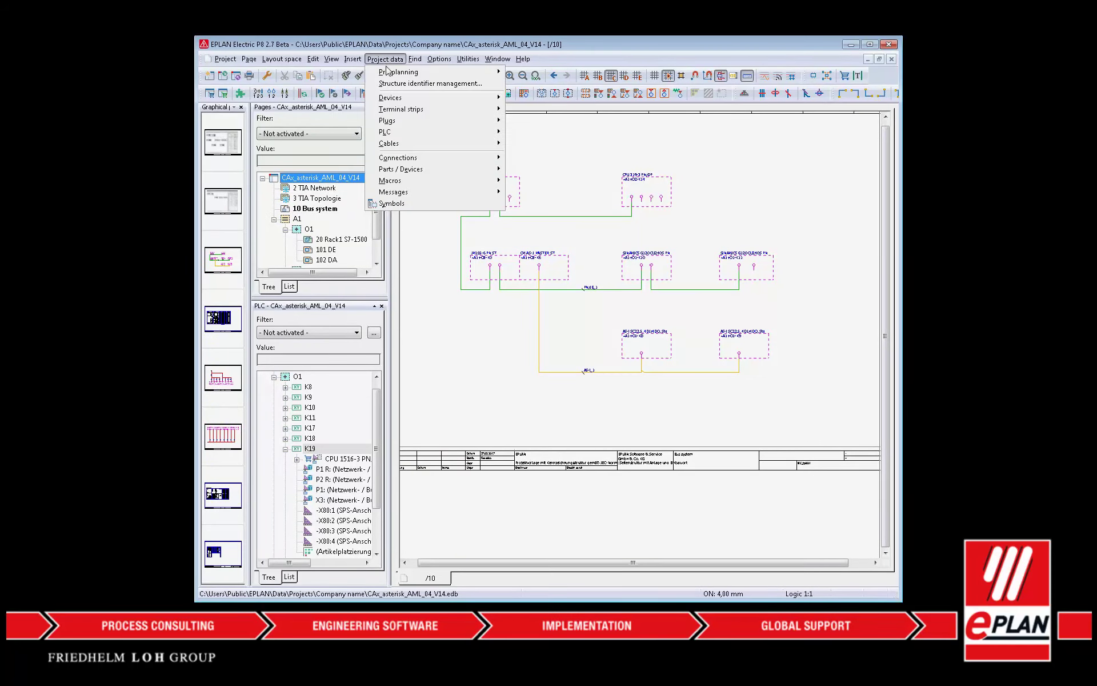
pyautogui.moveTo(394, 136)
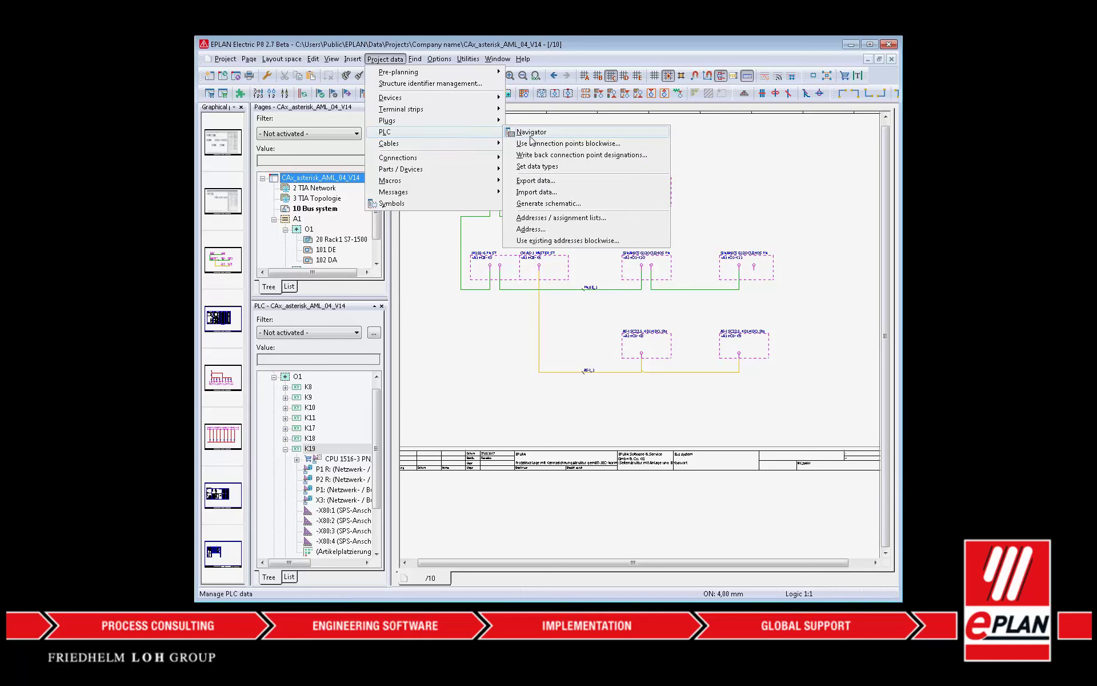
pyautogui.click(535, 181)
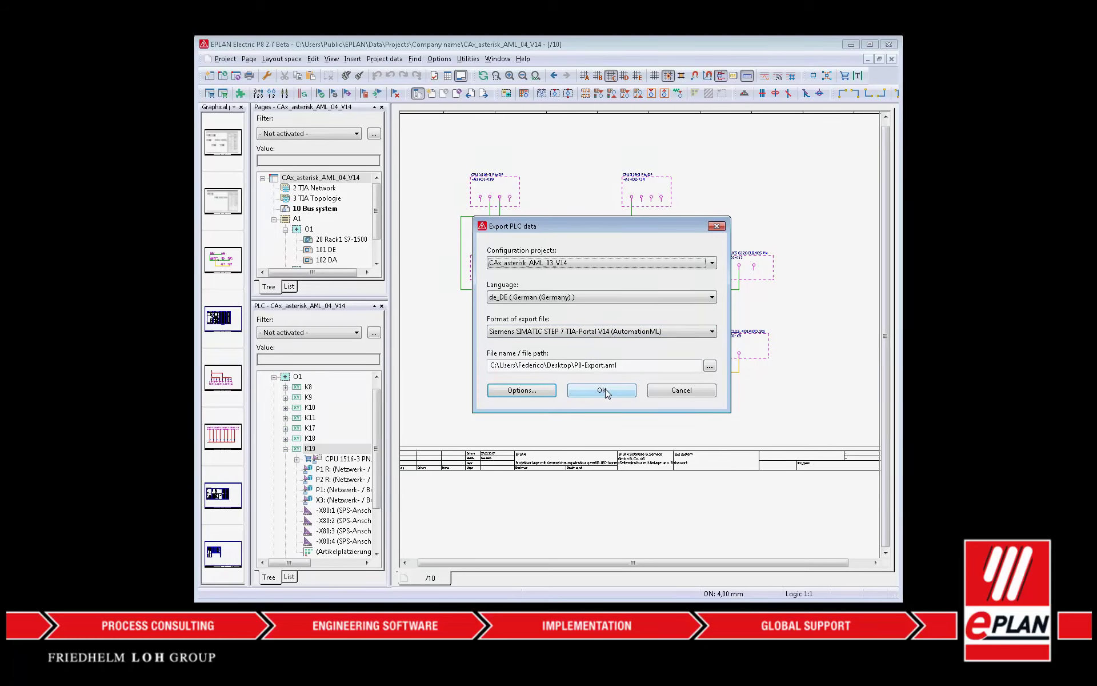
pyautogui.click(547, 391)
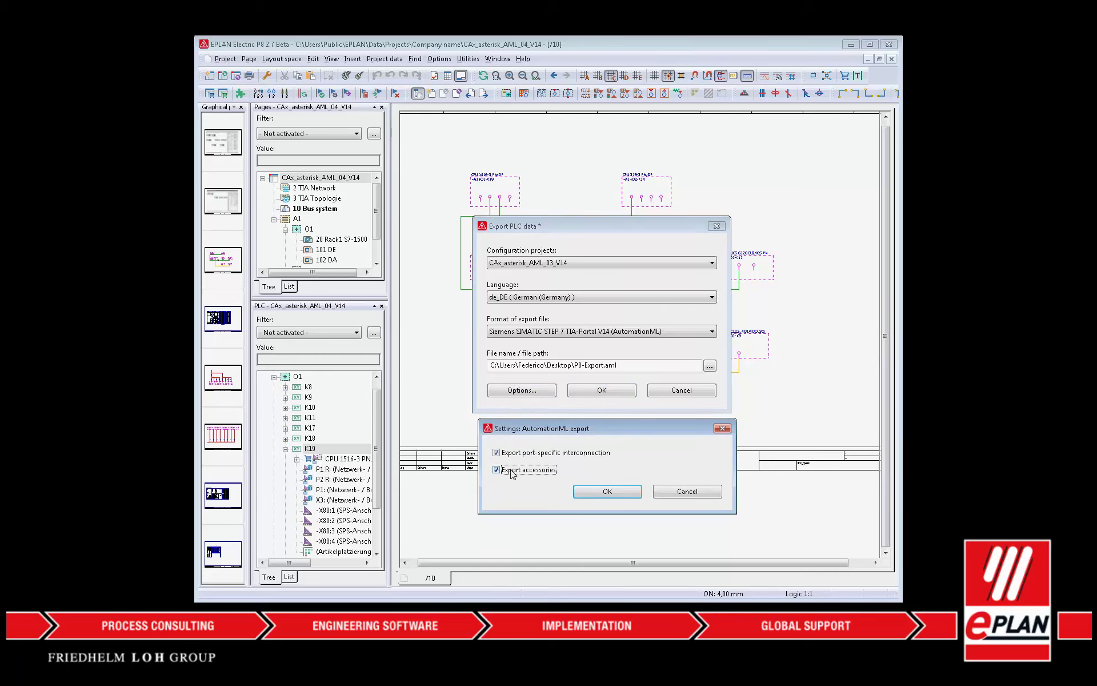
pyautogui.click(594, 494)
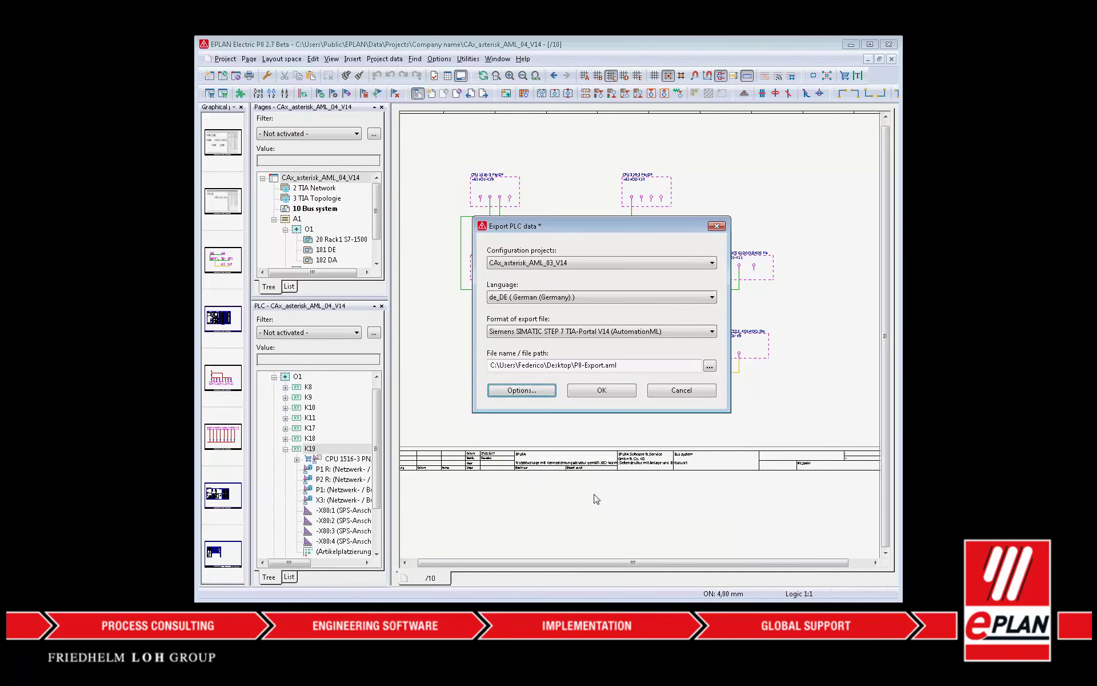
pyautogui.click(601, 390)
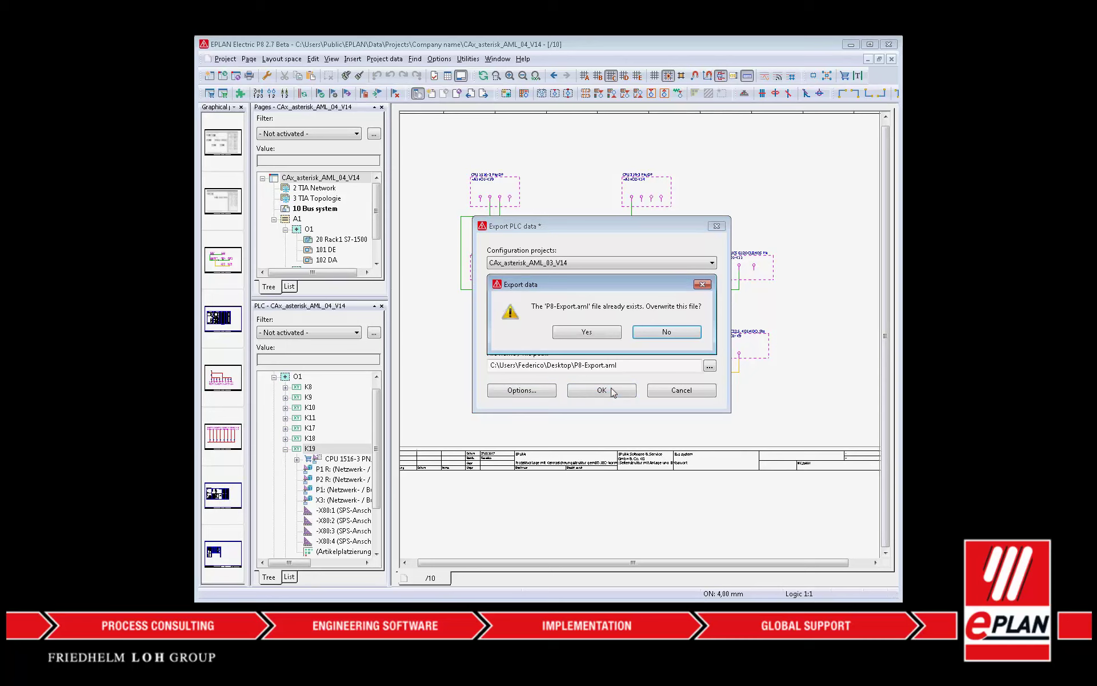
pyautogui.click(609, 334)
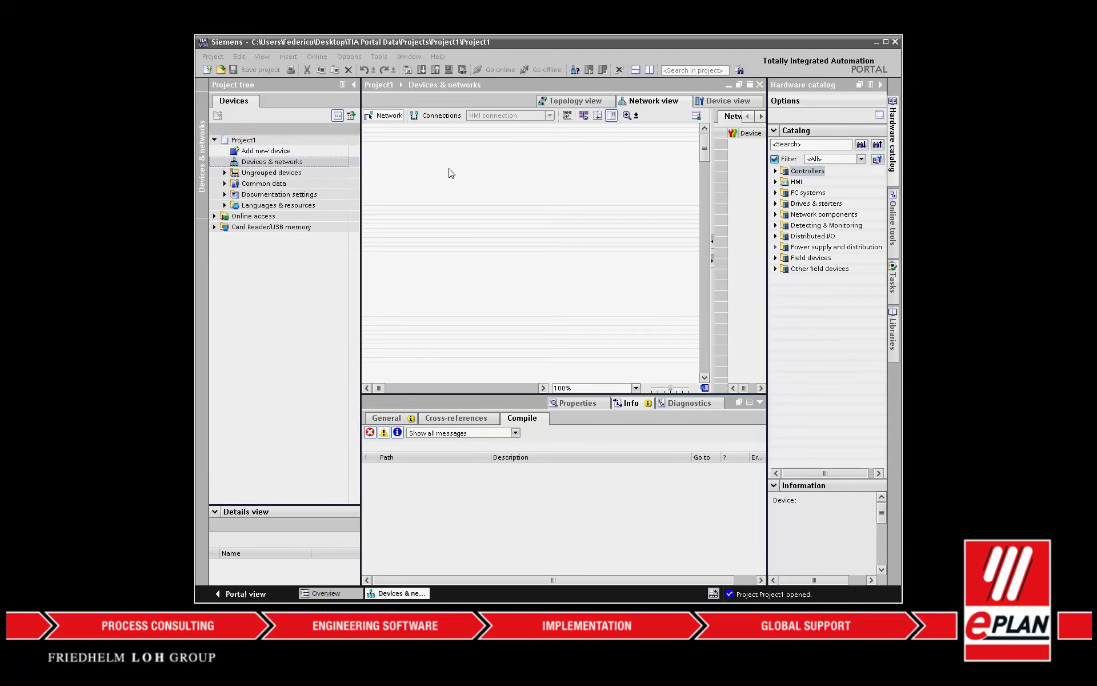
# Switch to TIA Portal and import the CAx data file P8-Export.aml from the Desktop into Project1
pyautogui.click(383, 56)
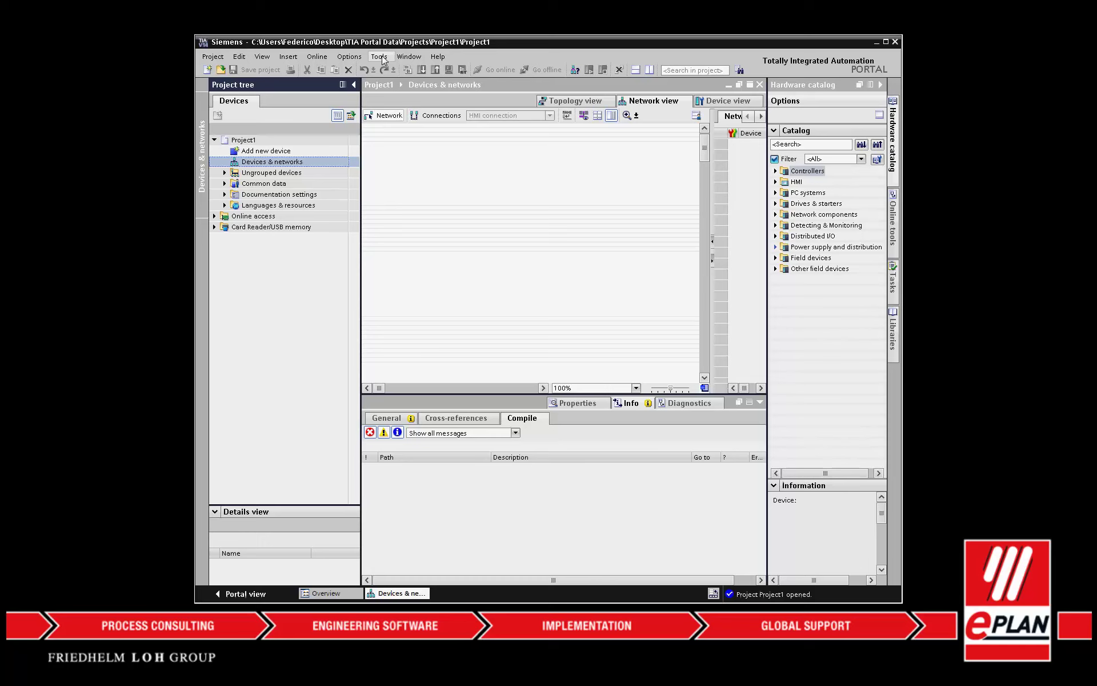
pyautogui.click(305, 142)
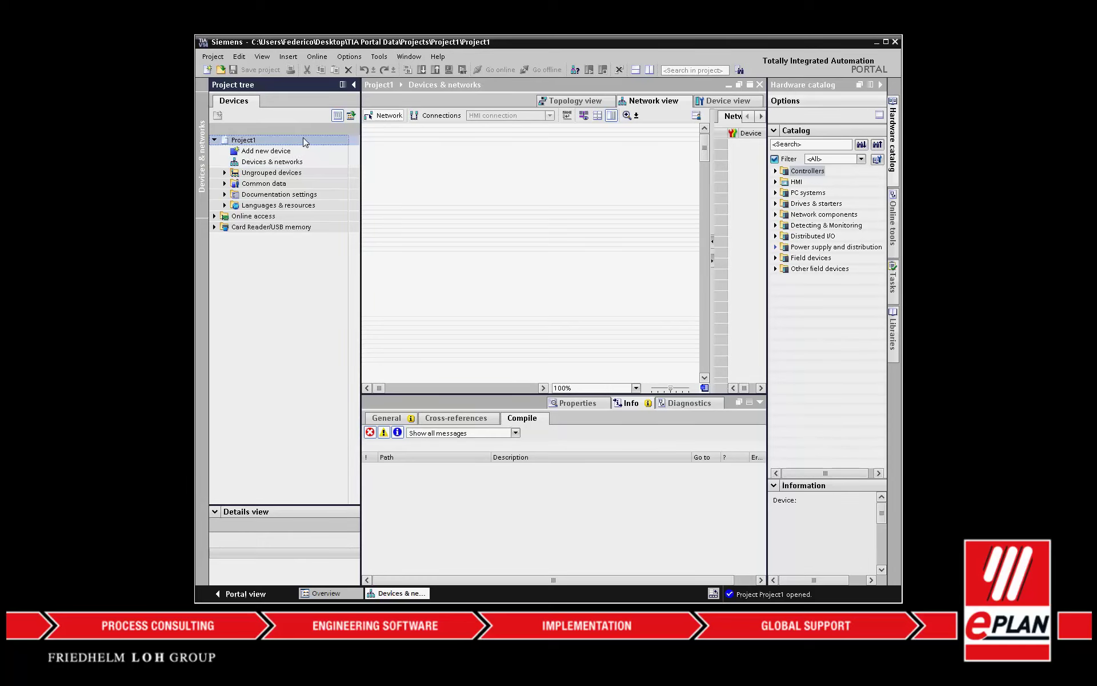
pyautogui.click(380, 57)
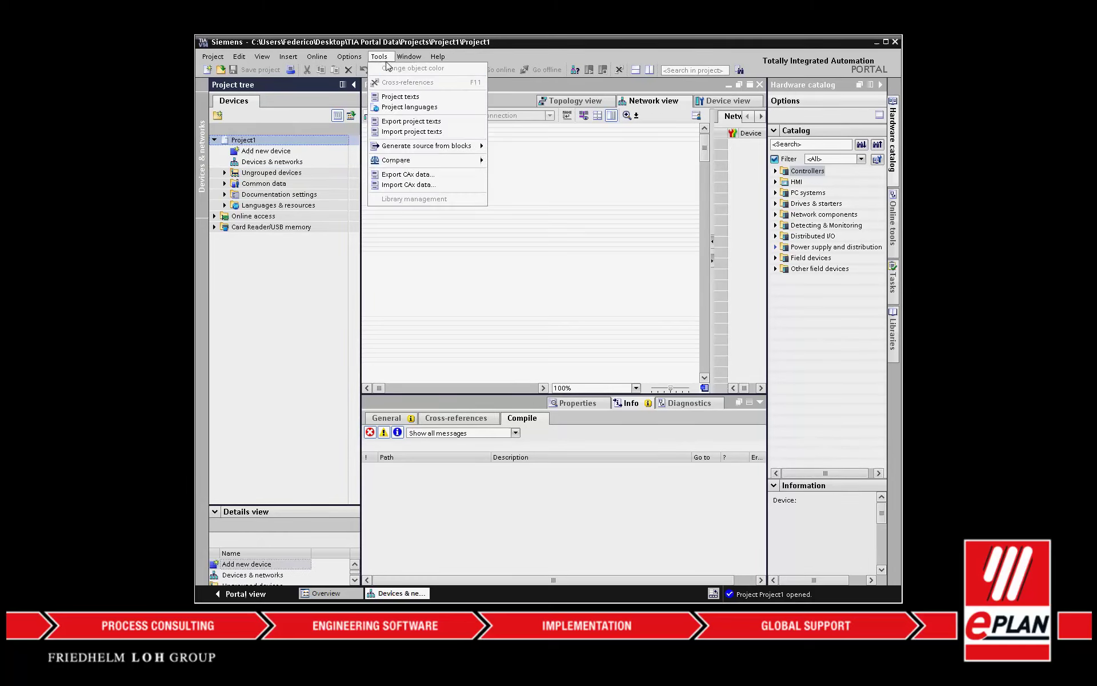
pyautogui.click(405, 184)
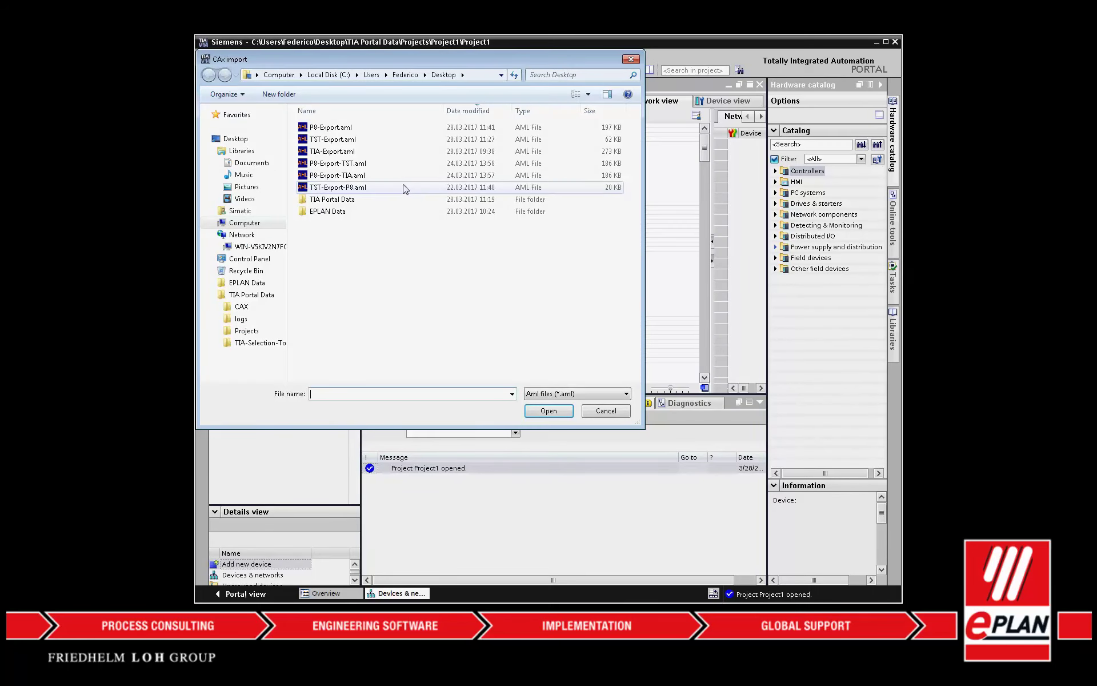
pyautogui.click(464, 112)
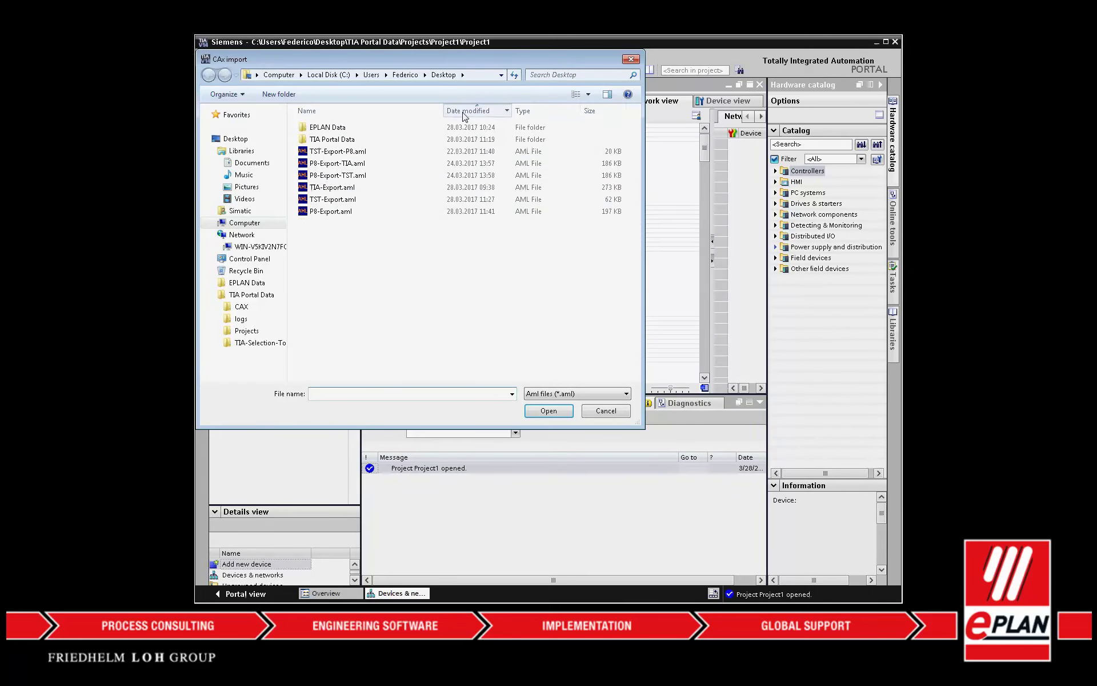
pyautogui.click(464, 113)
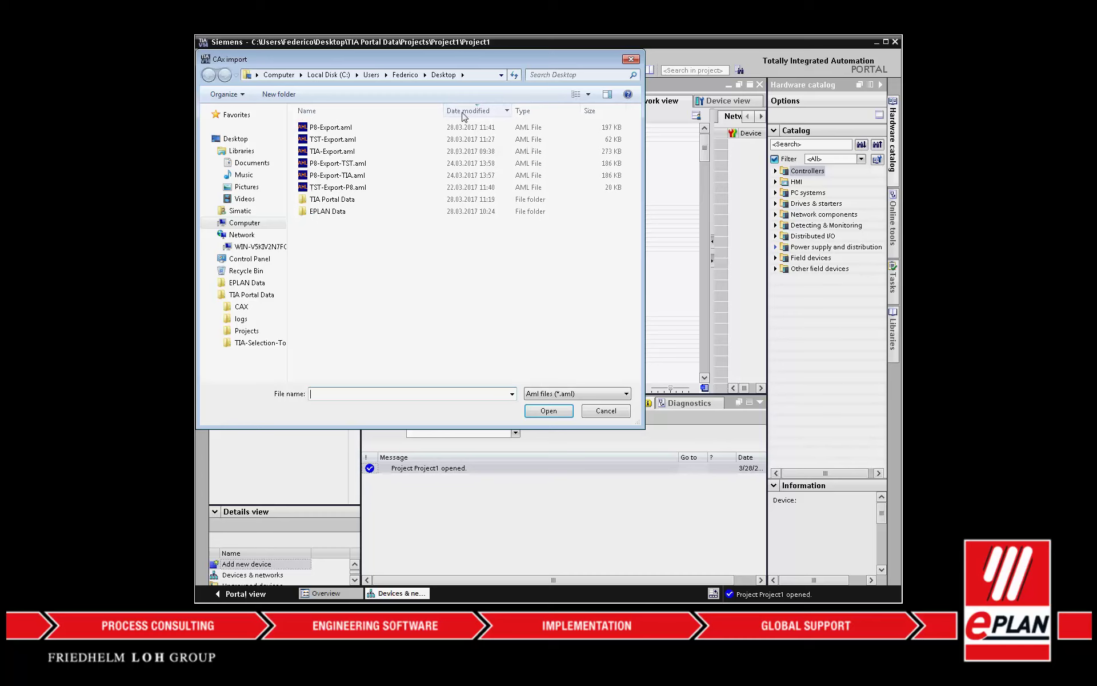
pyautogui.click(349, 129)
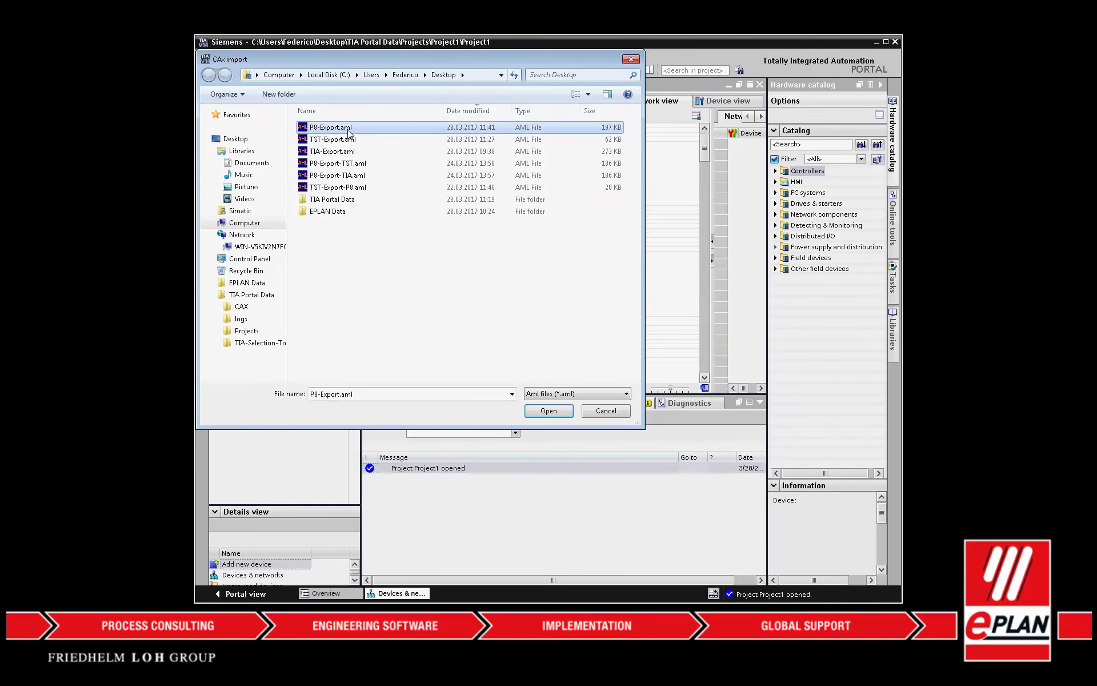
pyautogui.click(542, 411)
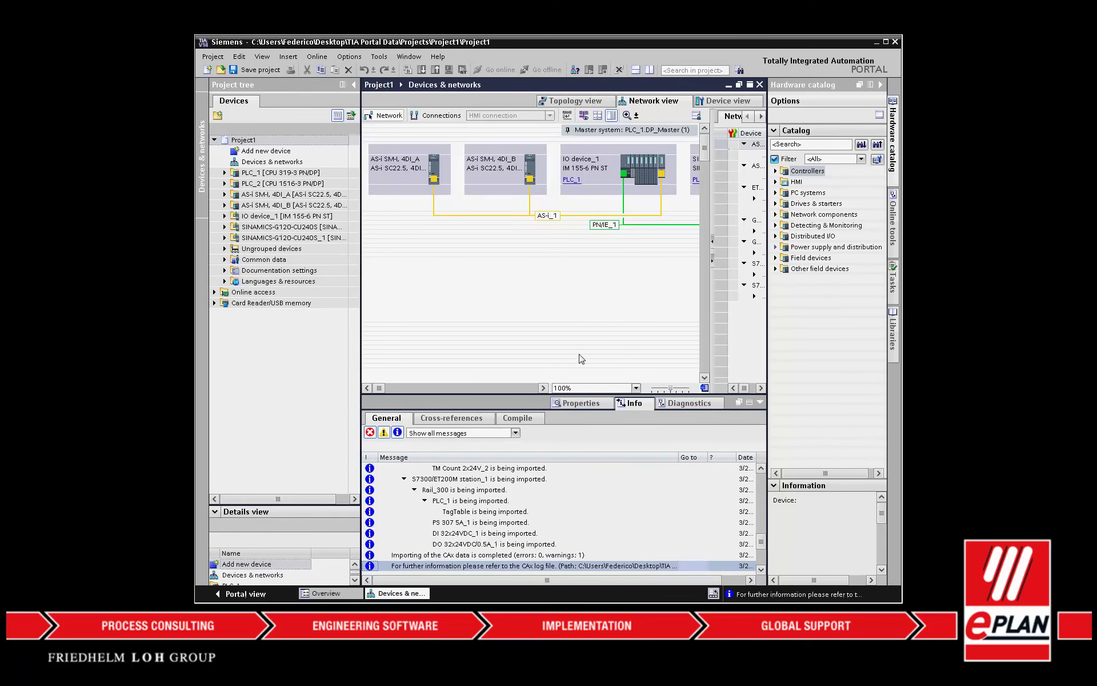
# Examine the imported devices and their connections in the network view at 50% zoom and in the topology view
pyautogui.click(669, 390)
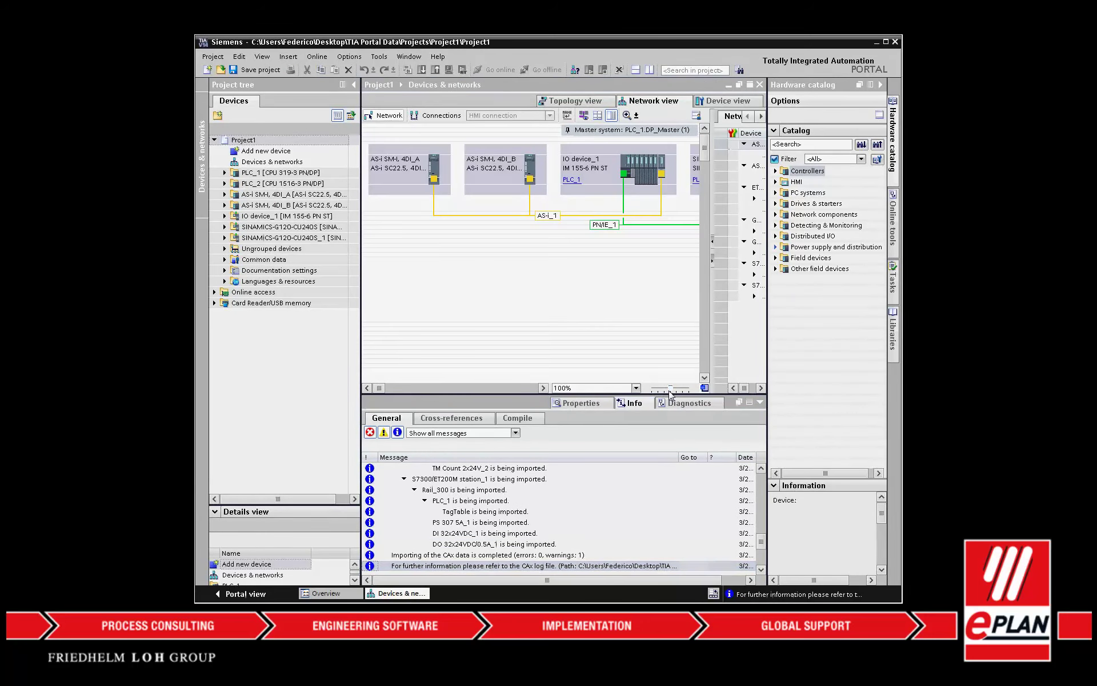
pyautogui.moveTo(666, 392); pyautogui.dragTo(658, 393)
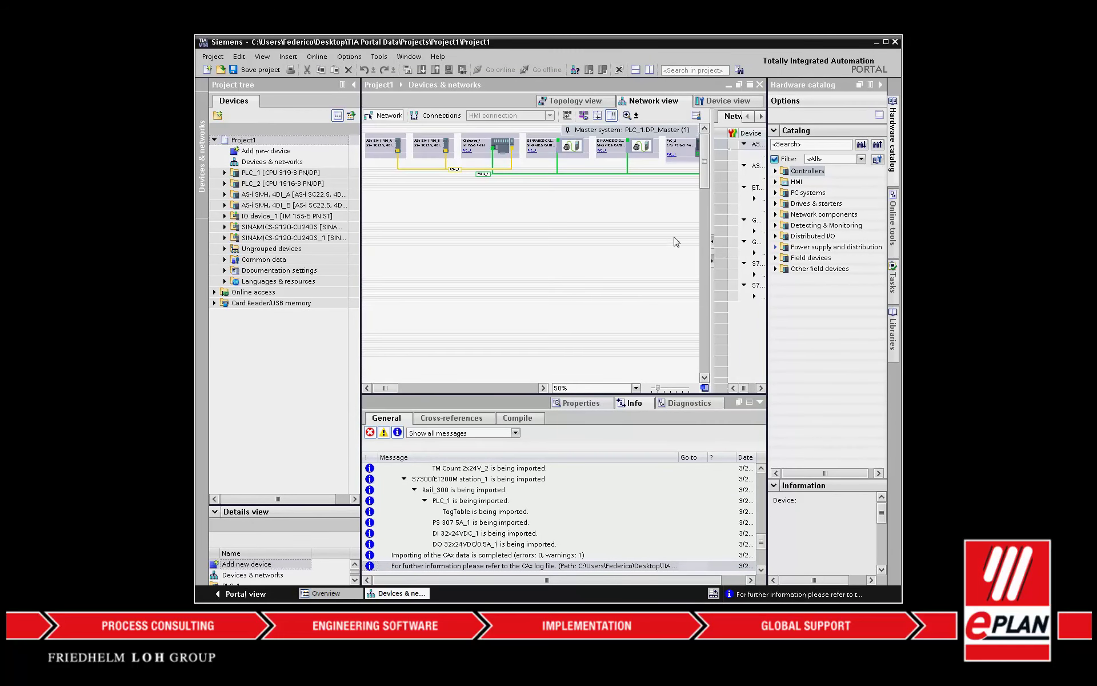
pyautogui.click(708, 152)
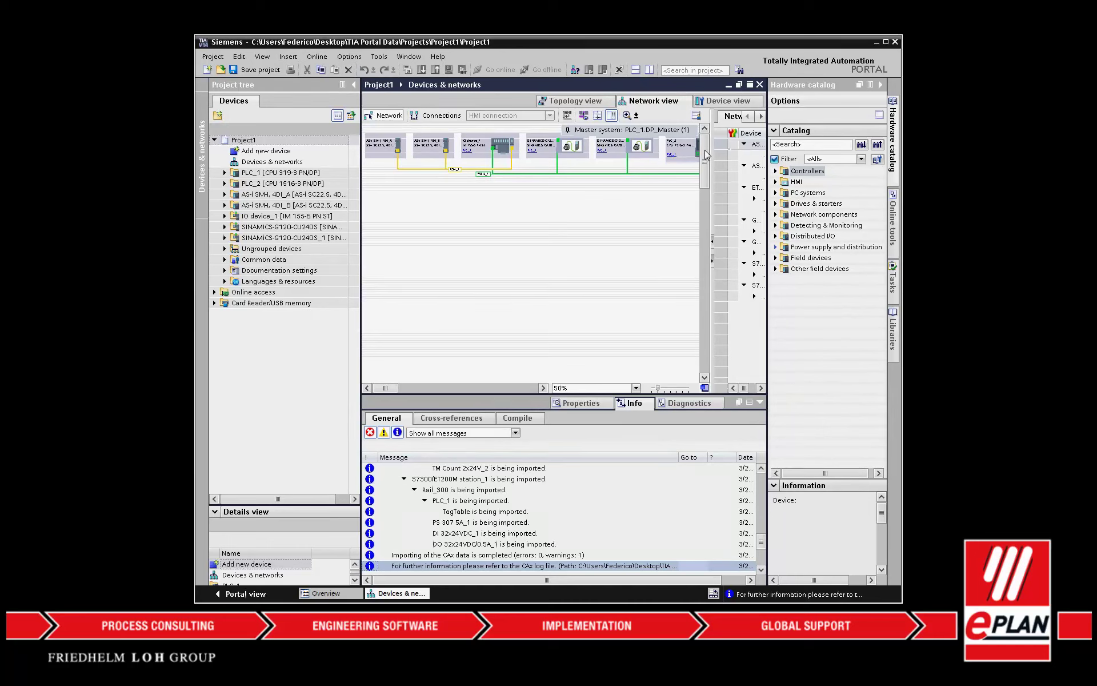
pyautogui.click(591, 103)
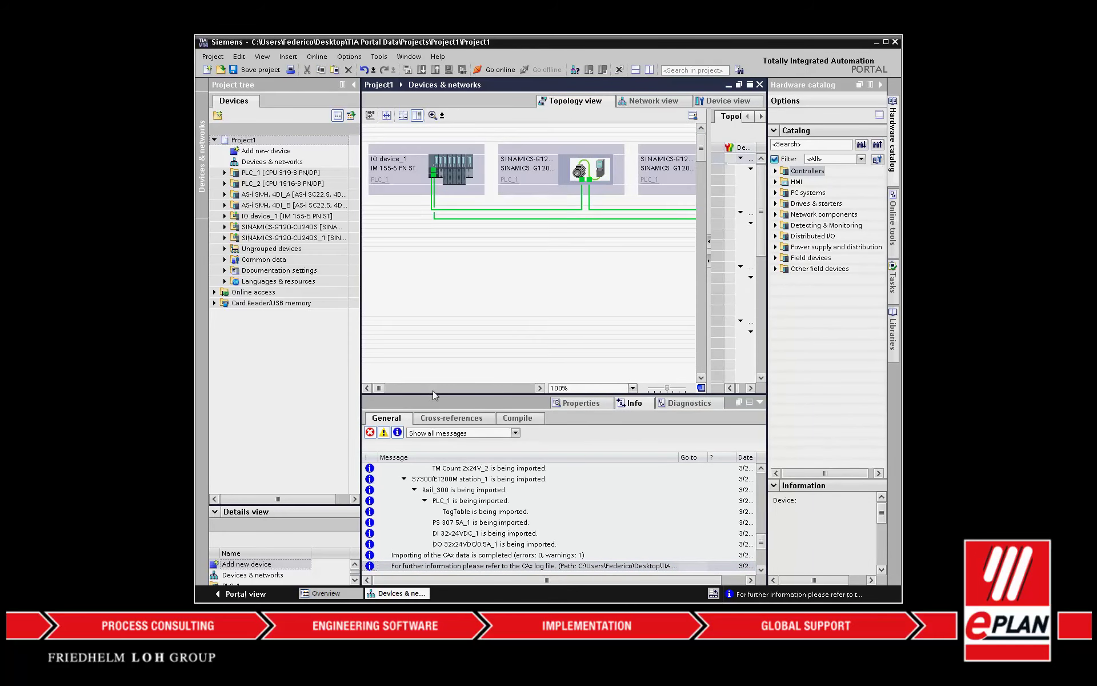
pyautogui.click(405, 389)
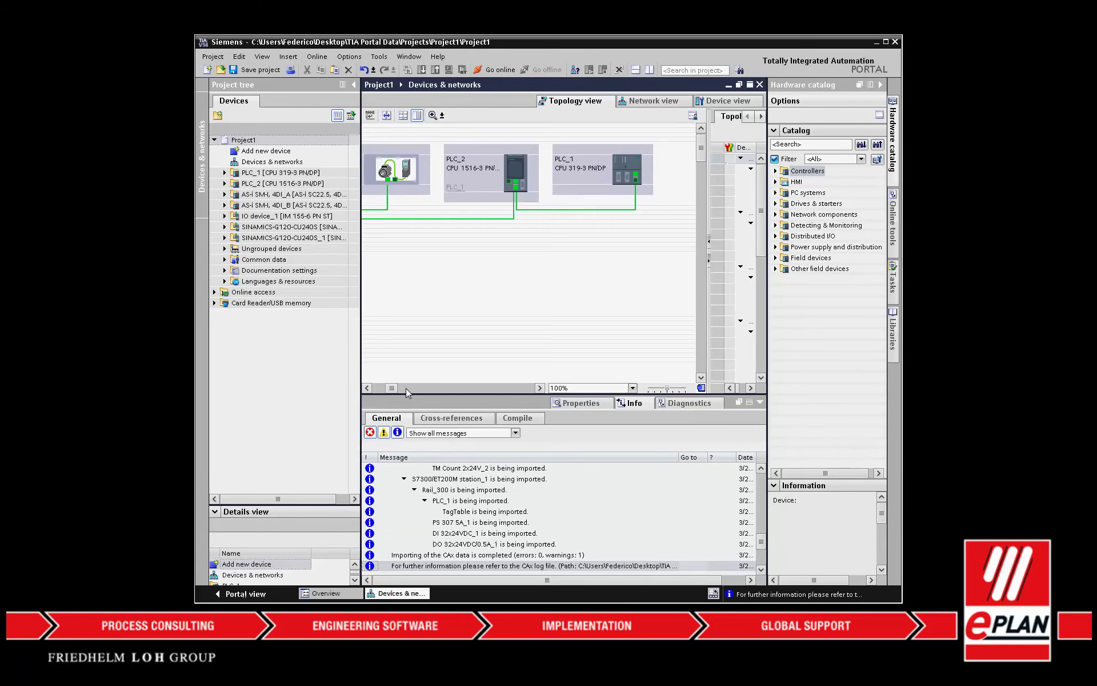
pyautogui.click(376, 388)
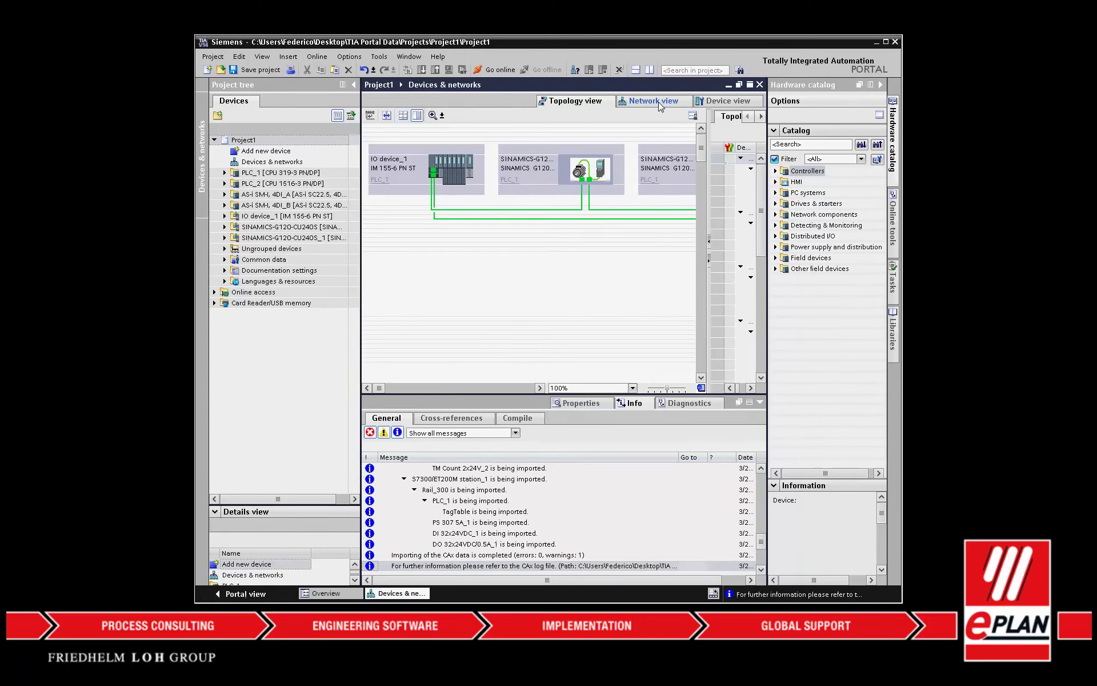
# Open the device configuration of PLC_2 [CPU 1516-3 PN/DP] to view its rack layout
pyautogui.click(726, 102)
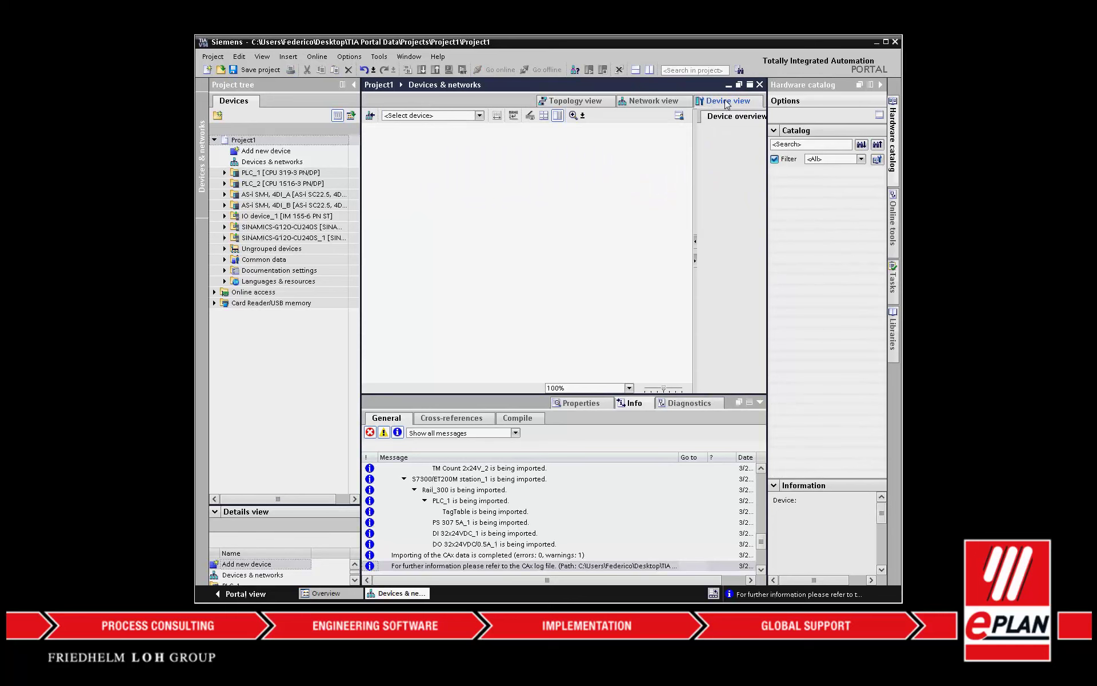
pyautogui.doubleClick(276, 184)
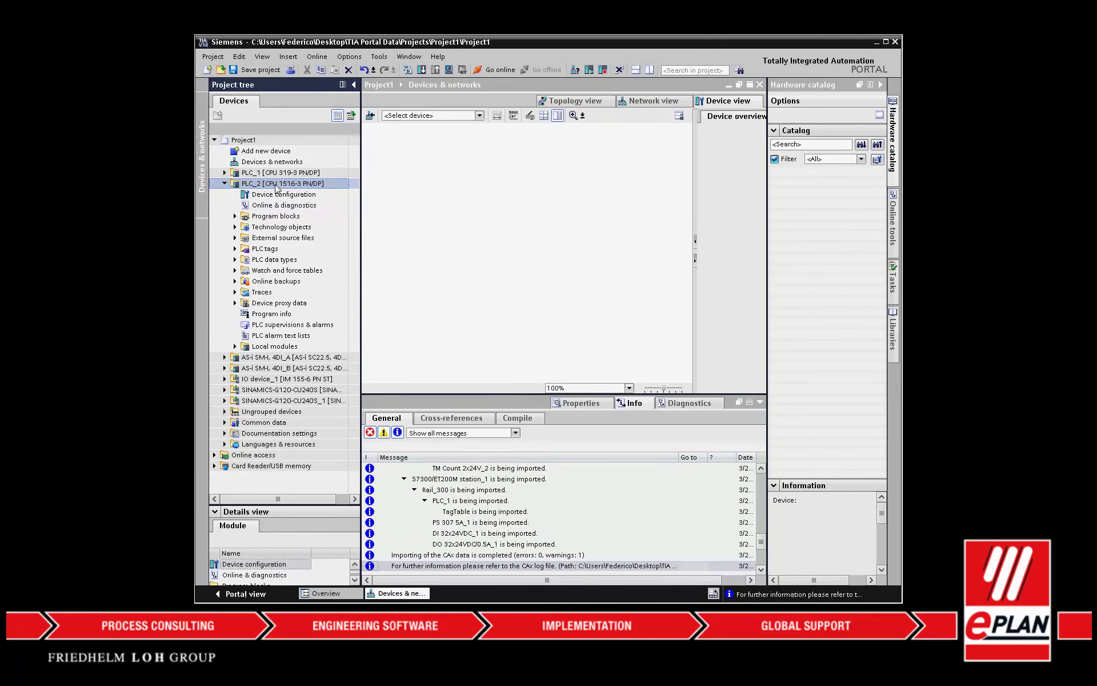
pyautogui.doubleClick(270, 194)
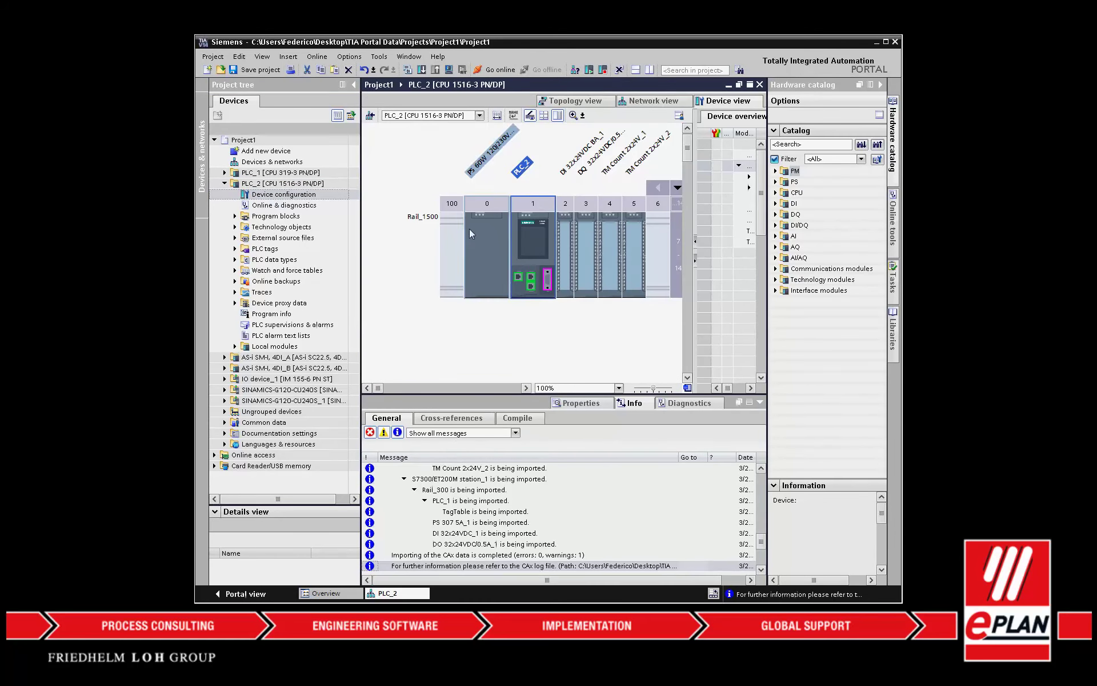
# Examine the names and comments of the IO tags of the DI 32x24VDC BA_1 module in slot 2
pyautogui.click(567, 247)
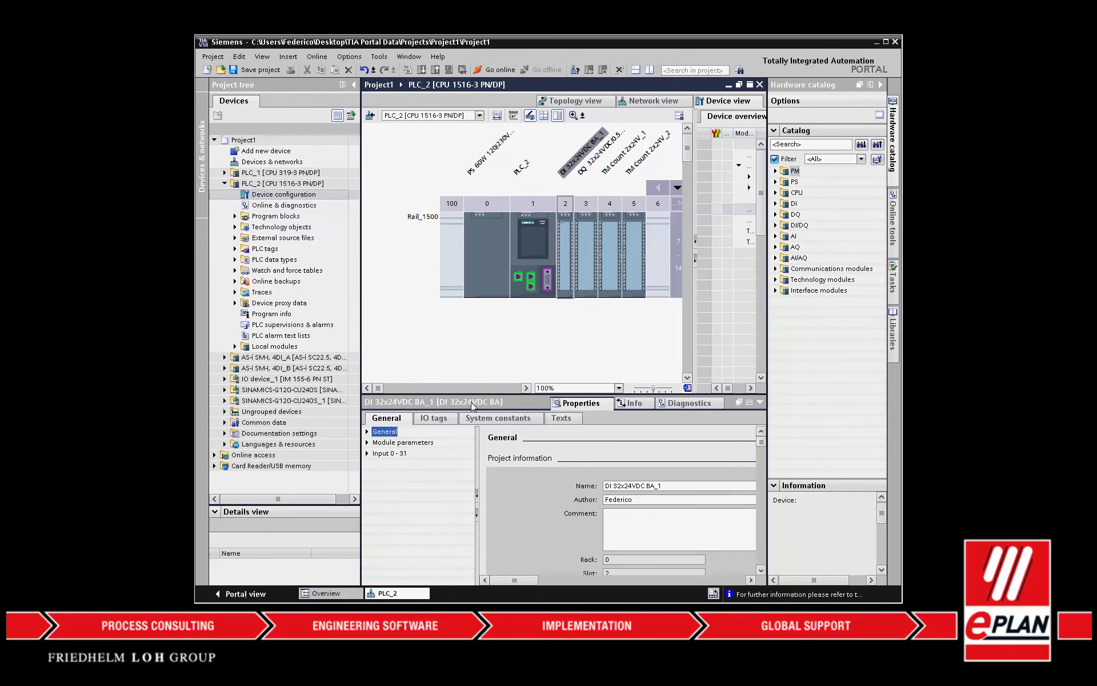
pyautogui.click(435, 419)
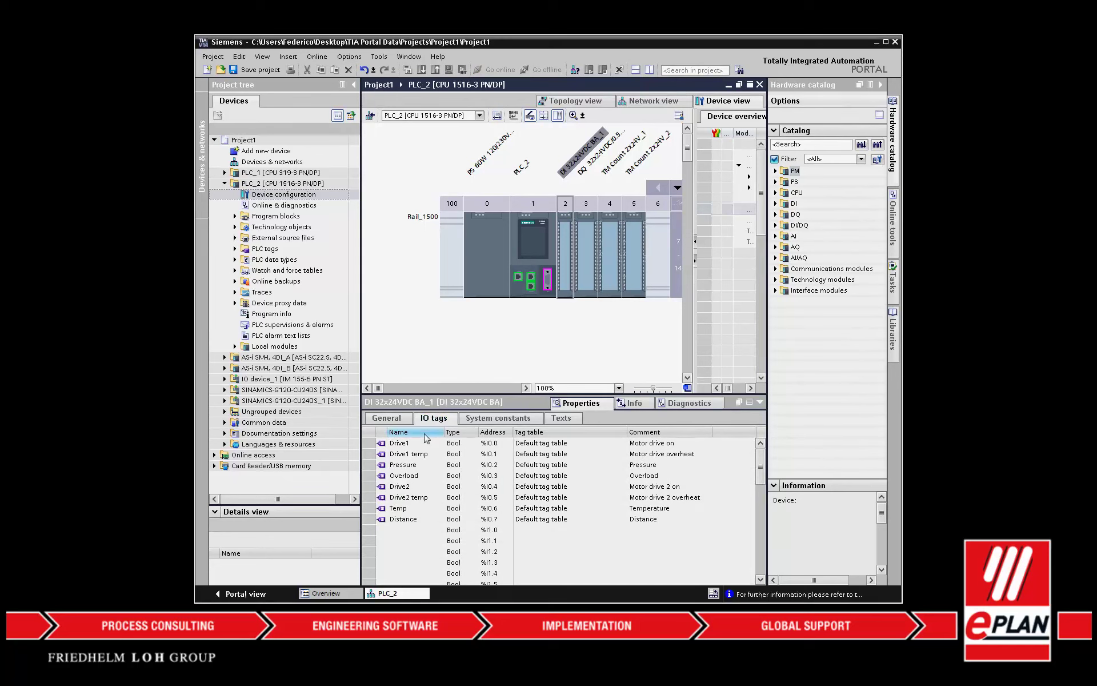
pyautogui.moveTo(413, 444); pyautogui.dragTo(416, 520)
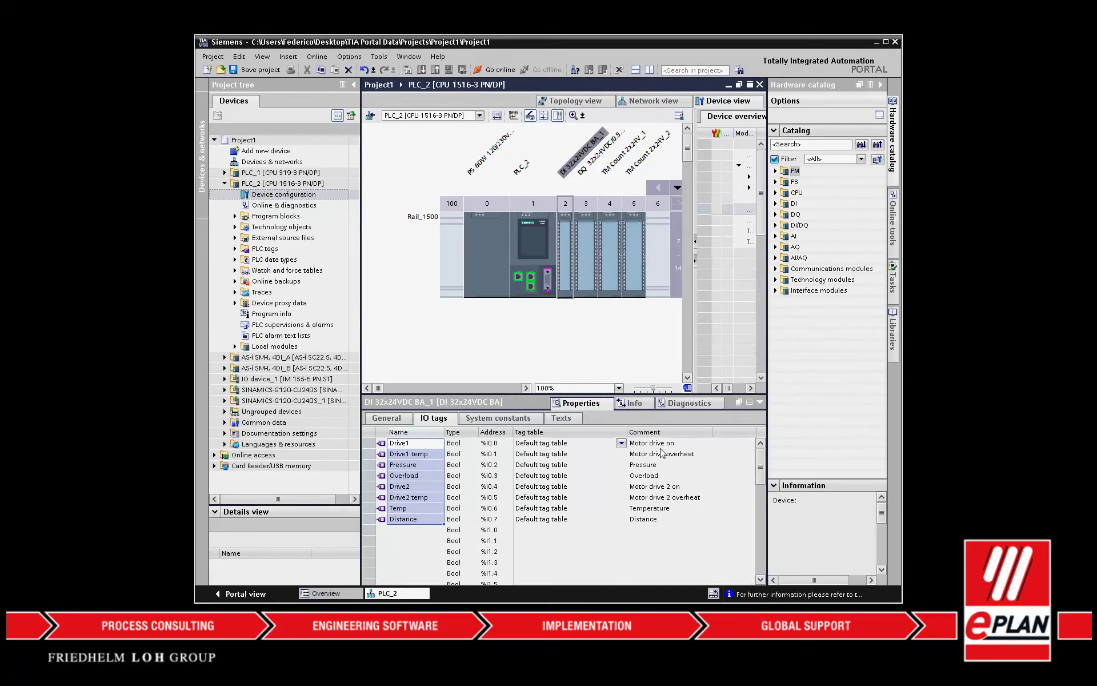
pyautogui.moveTo(659, 445); pyautogui.dragTo(664, 523)
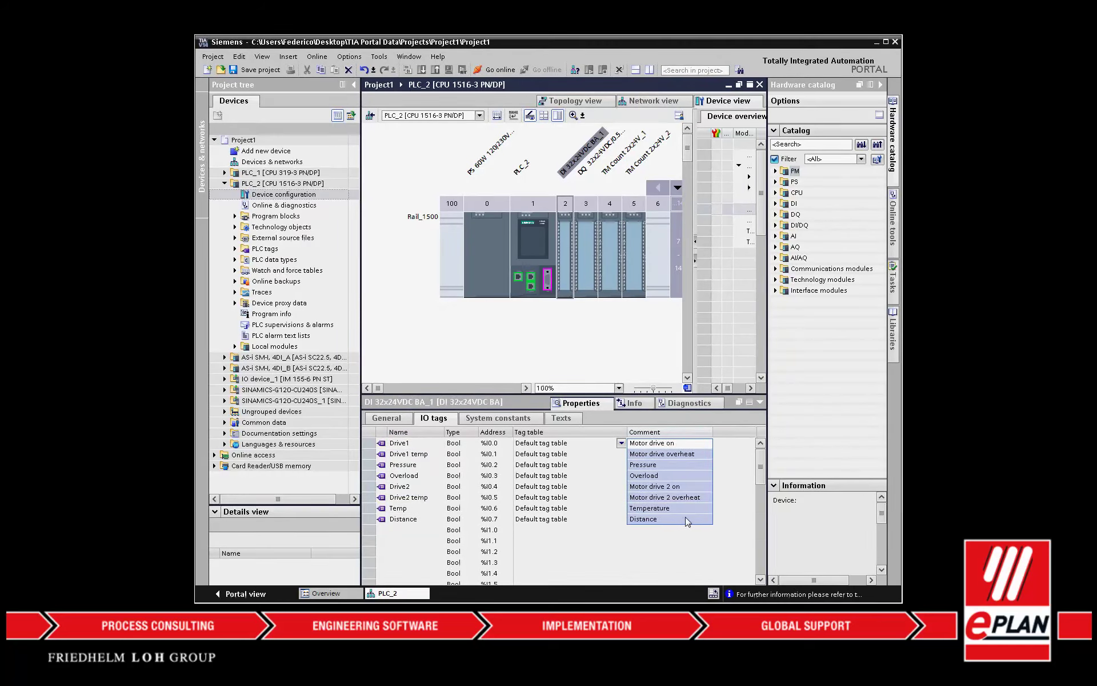